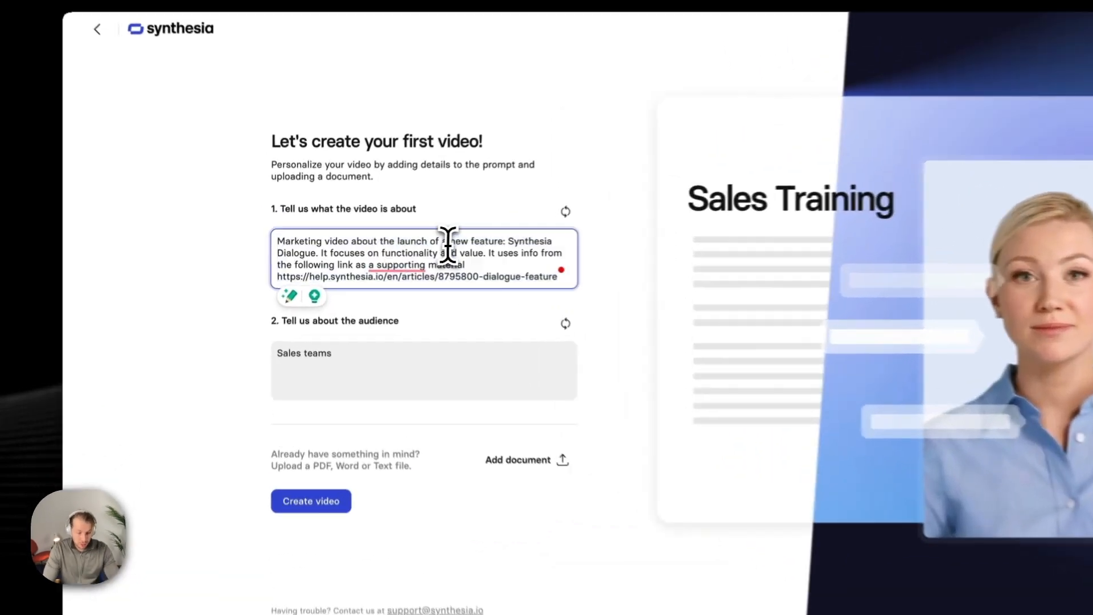
Step: Shuffle the video topic prompt until it describes an internal communication on the work from anywhere policy update
left_click(503, 219)
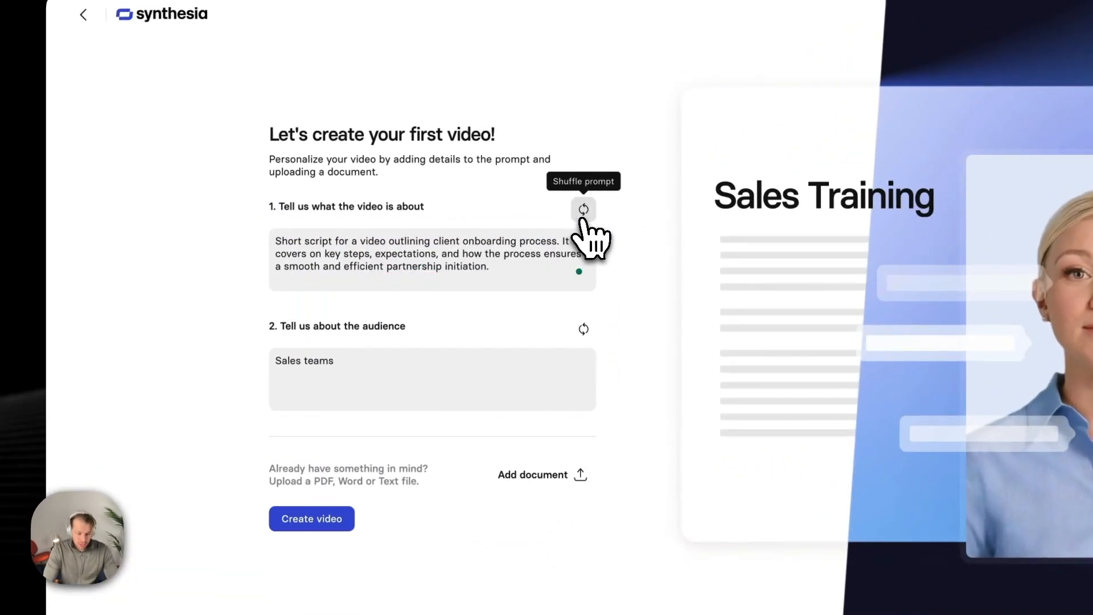
left_click(582, 219)
left_click(582, 219)
left_click(581, 218)
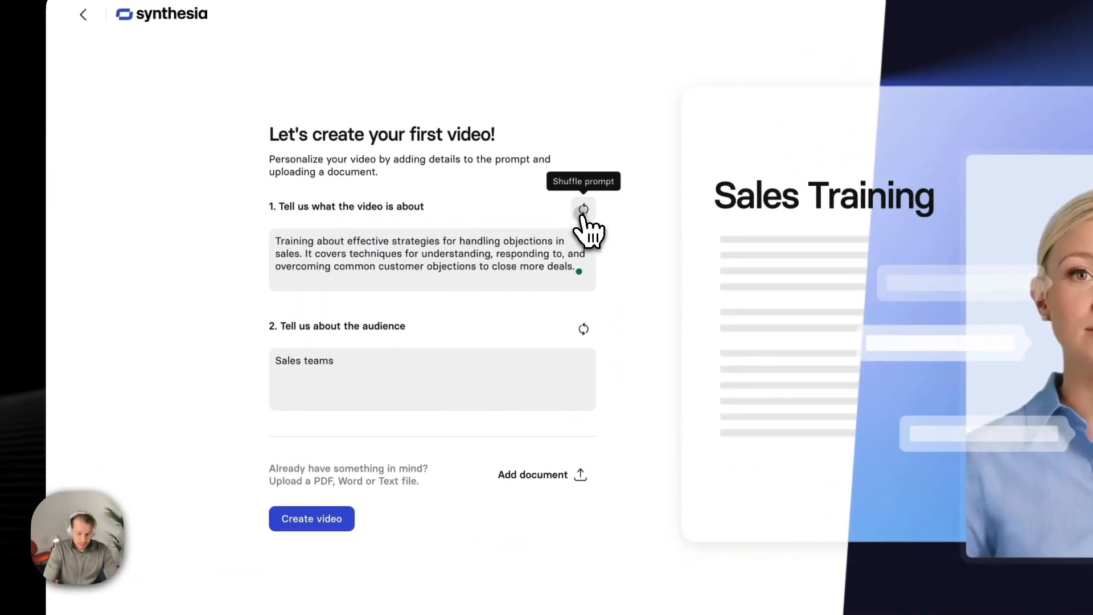
left_click(581, 217)
left_click(582, 218)
left_click(383, 258)
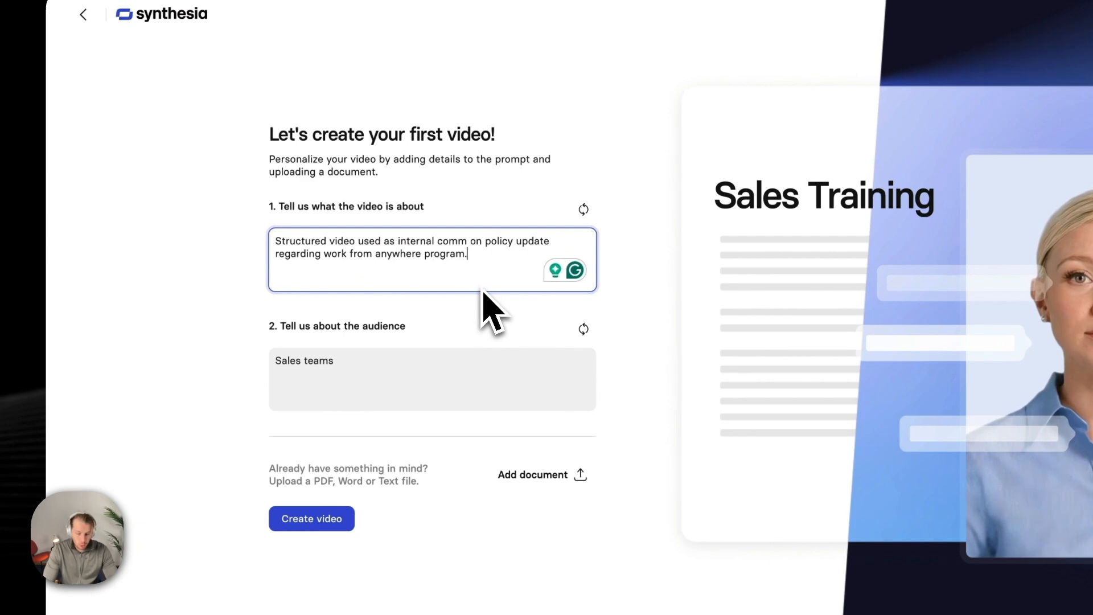
Step: Change the audience description to "Beginner sales teams looking to grow the userbase"
left_click(364, 365)
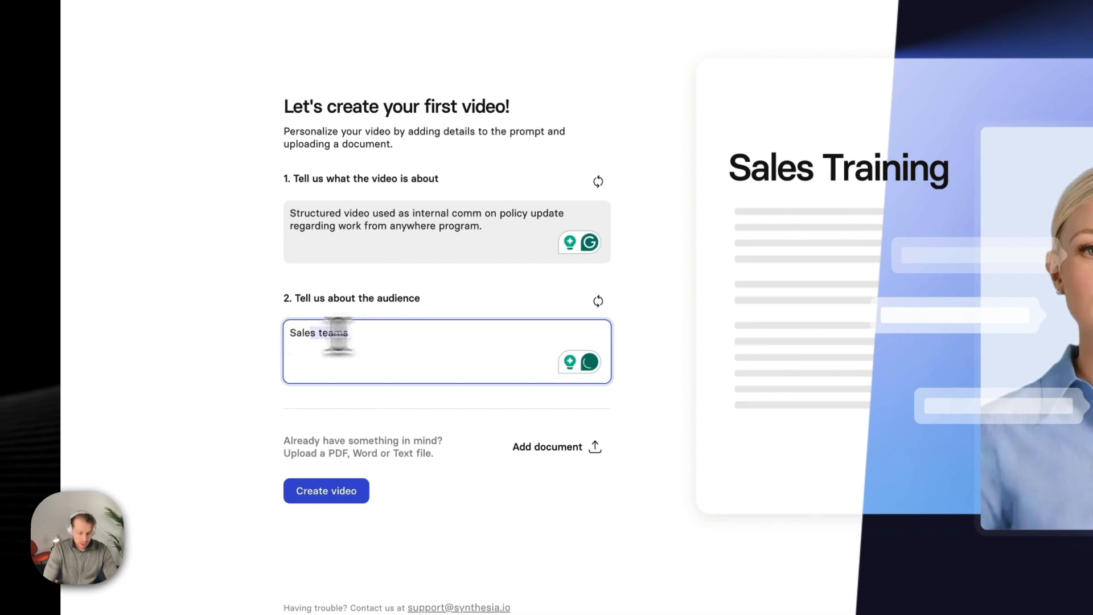
left_click(293, 334)
type("B")
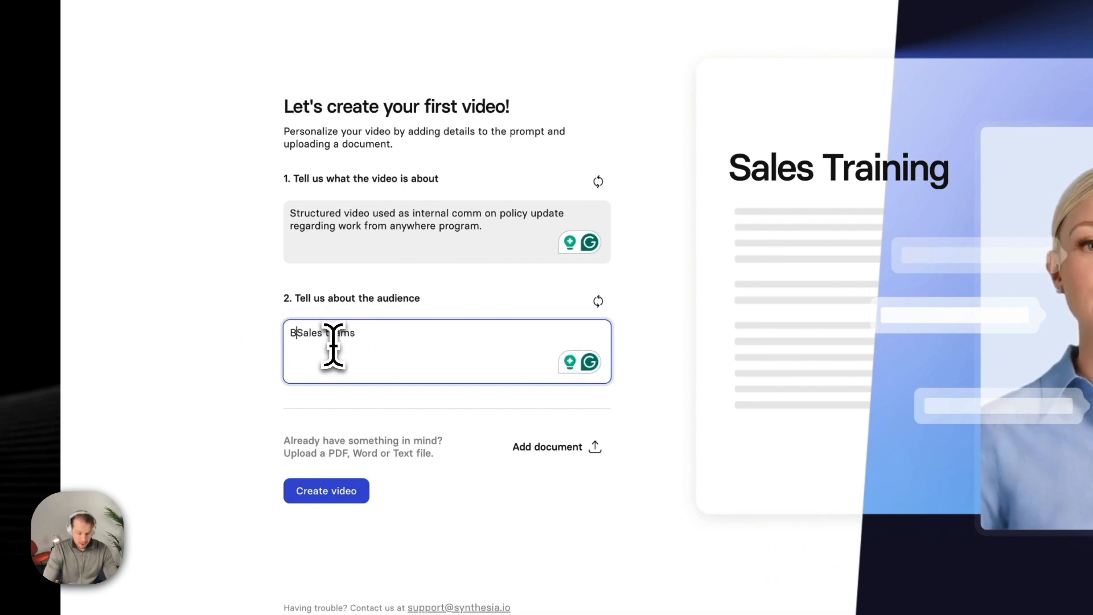
type("eginner s")
key("Right")
key("BackSpace")
type("s")
left_click(441, 337)
type("look")
key("BackSpace")
type("ing t")
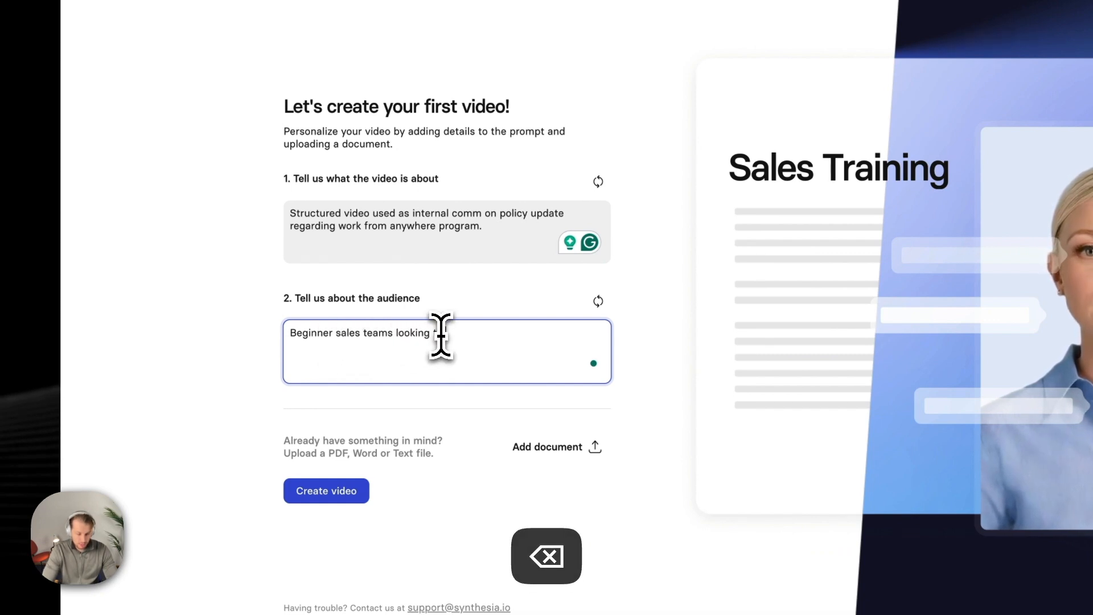
type("o grow the userbase")
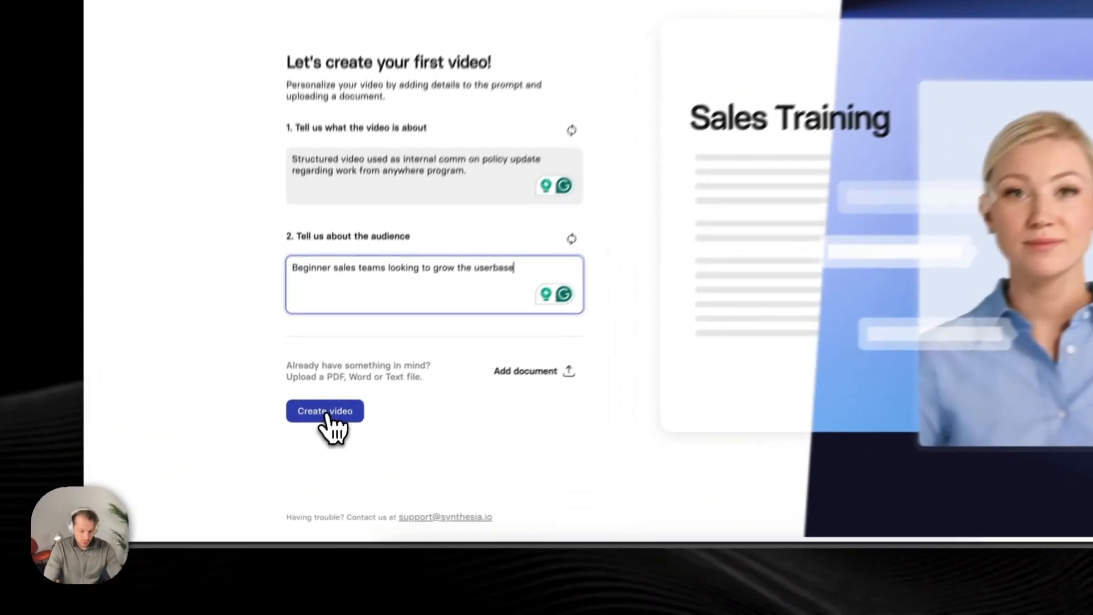
Step: Create the video from the prompt and look through the generated scenes
left_click(314, 442)
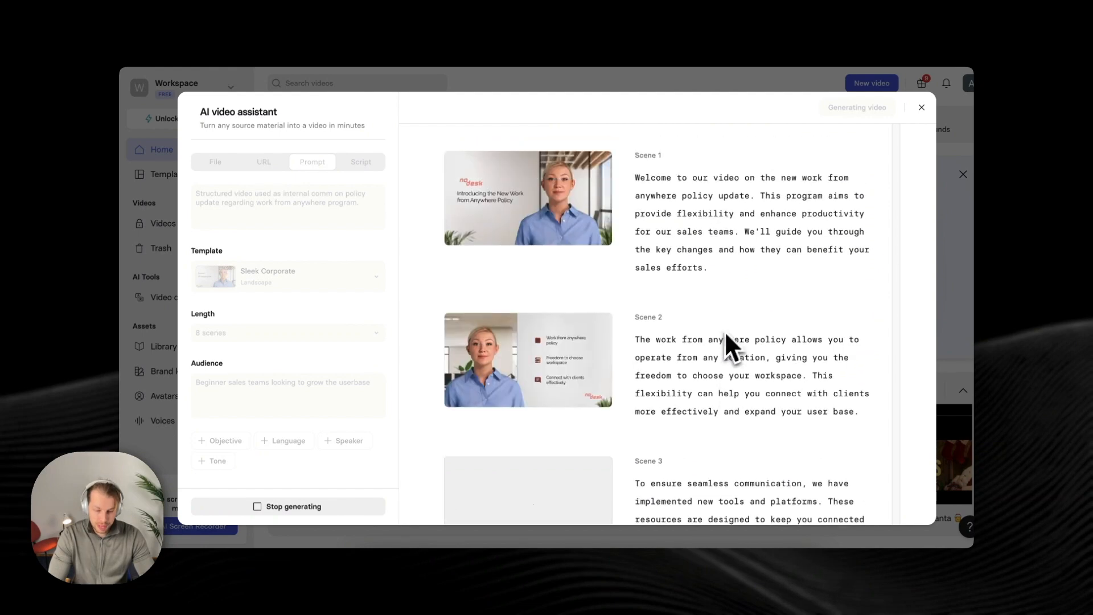
scroll(723, 341, "down", 12)
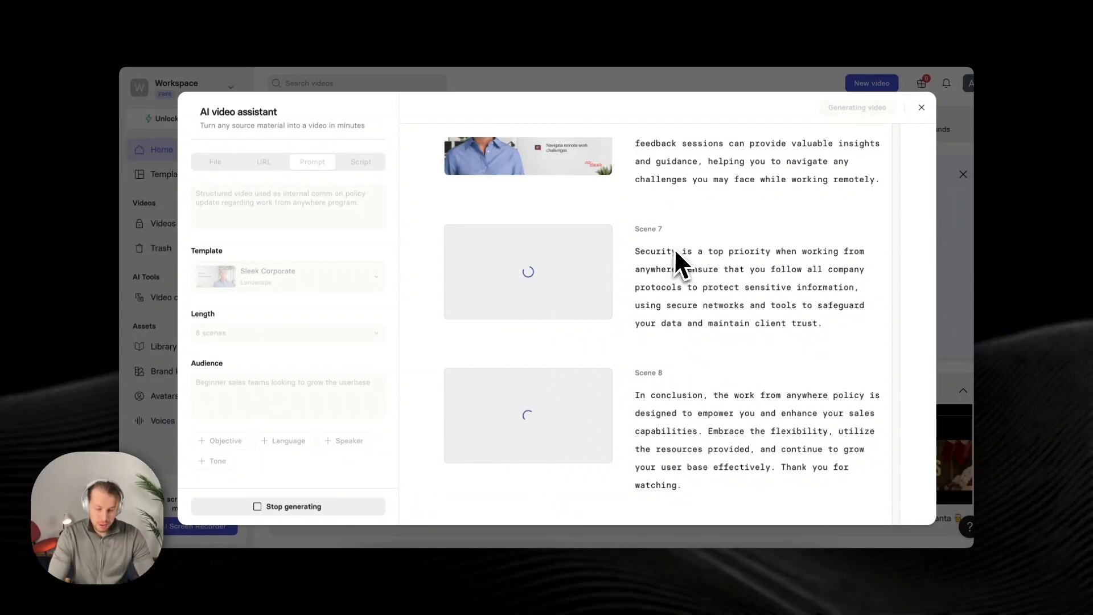
scroll(676, 248, "up", 12)
scroll(677, 247, "up", 4)
scroll(674, 273, "down", 1)
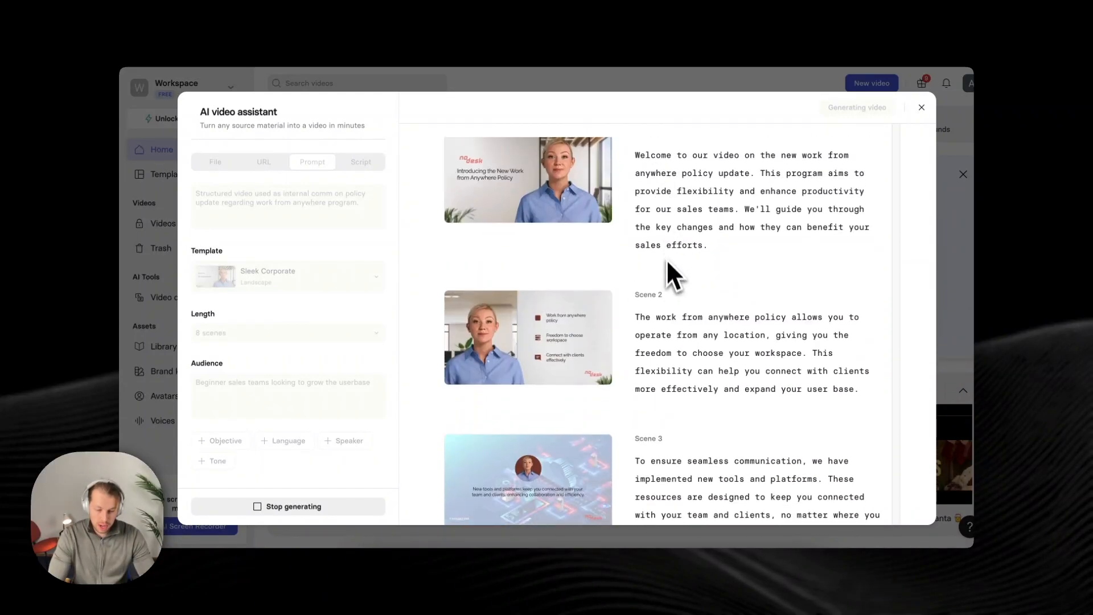
scroll(660, 319, "down", 10)
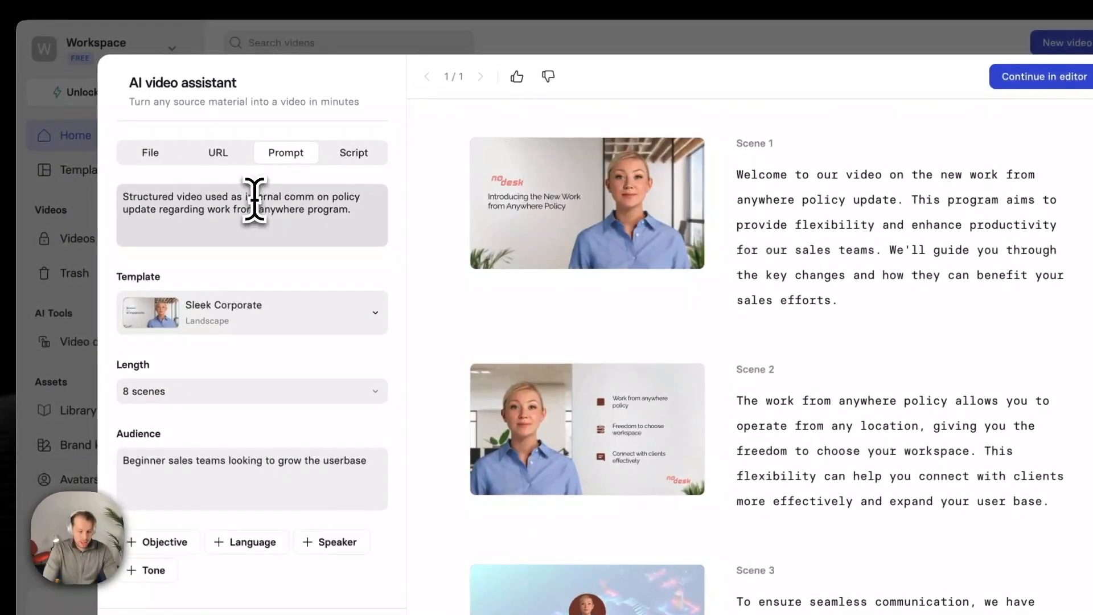
Step: Browse the video templates and choose Bright Sales Outreach
triple_click(255, 197)
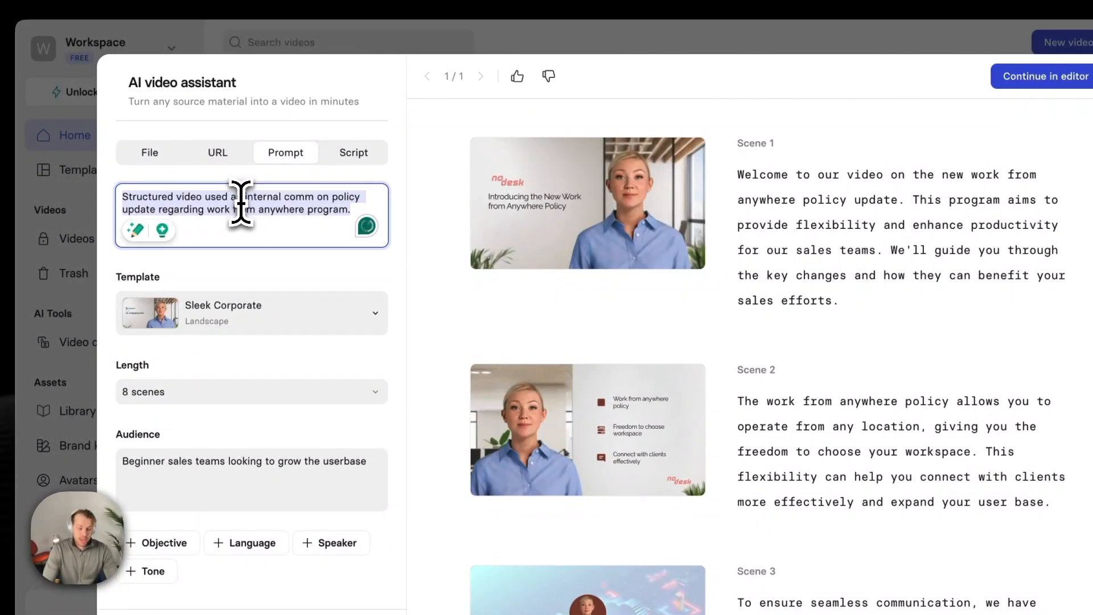
left_click(279, 321)
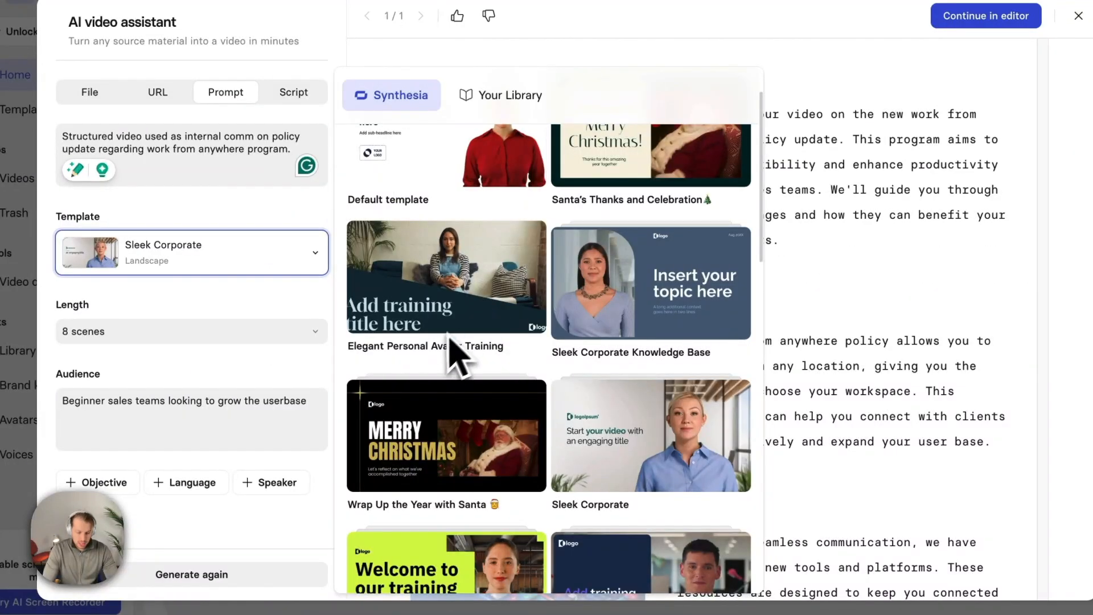
scroll(433, 399, "down", 3)
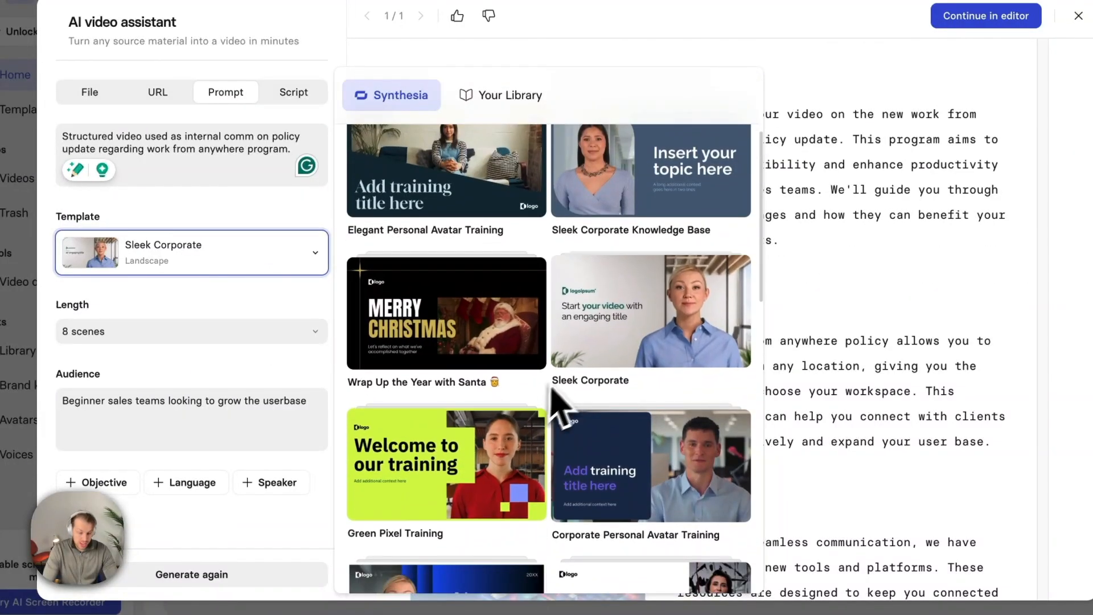
scroll(569, 370, "down", 2)
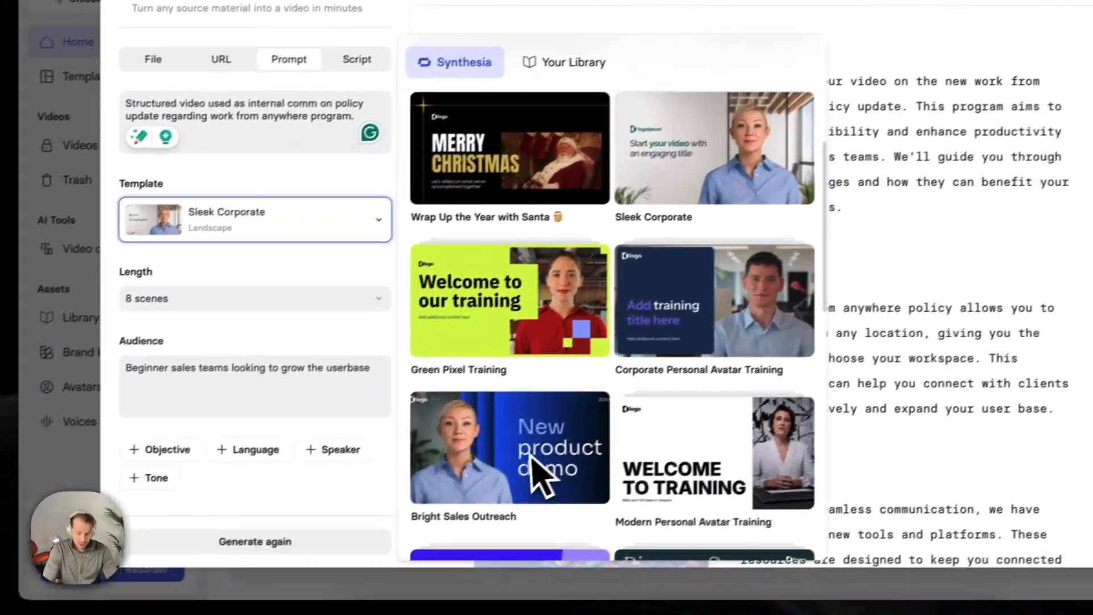
scroll(470, 509, "down", 3)
scroll(547, 372, "up", 8)
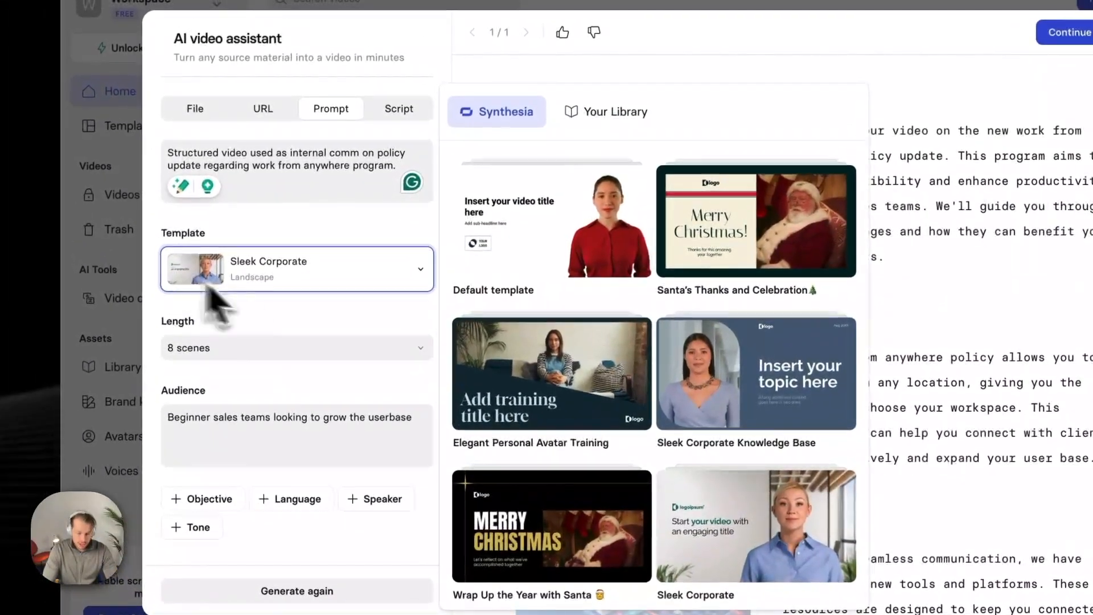
scroll(576, 297, "down", 12)
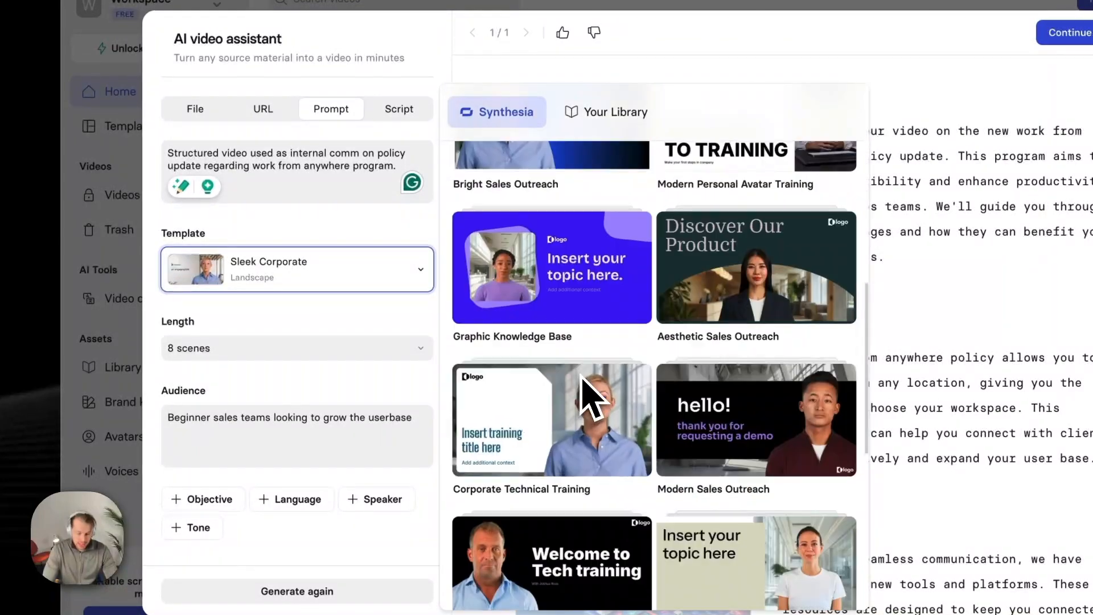
scroll(556, 256, "up", 3)
left_click(550, 250)
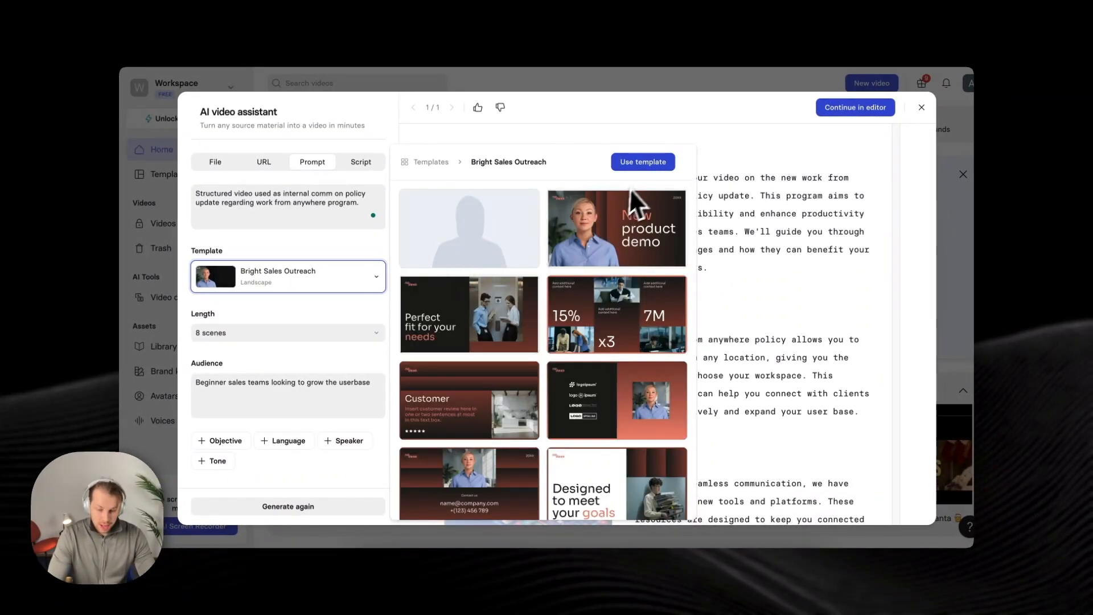
Step: Preview the scene layouts of the Bright Sales Outreach template and apply it to the video
scroll(535, 307, "down", 6)
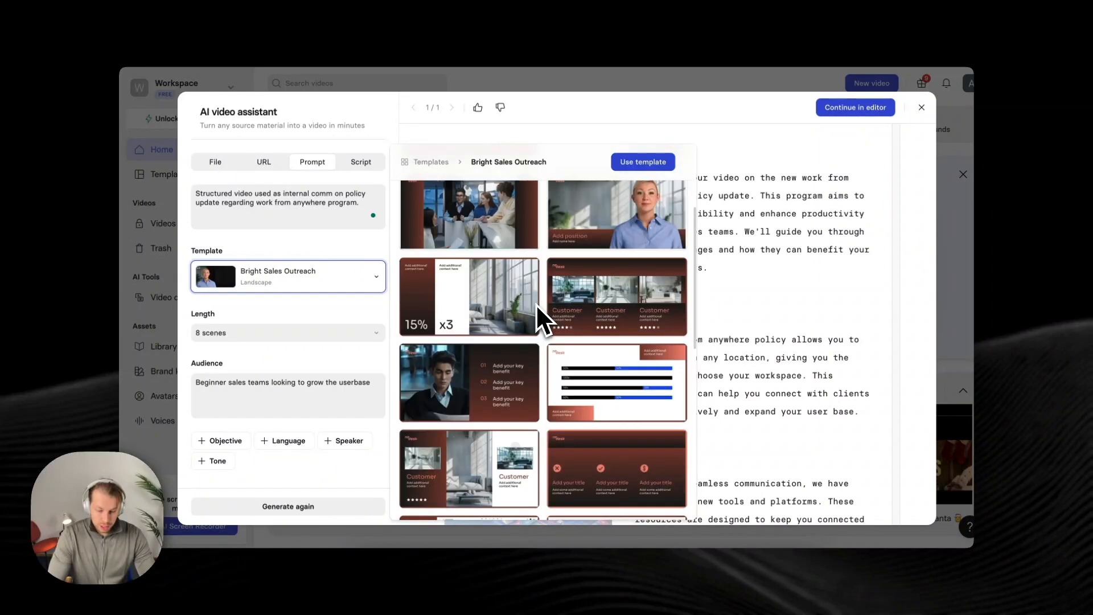
scroll(538, 308, "down", 3)
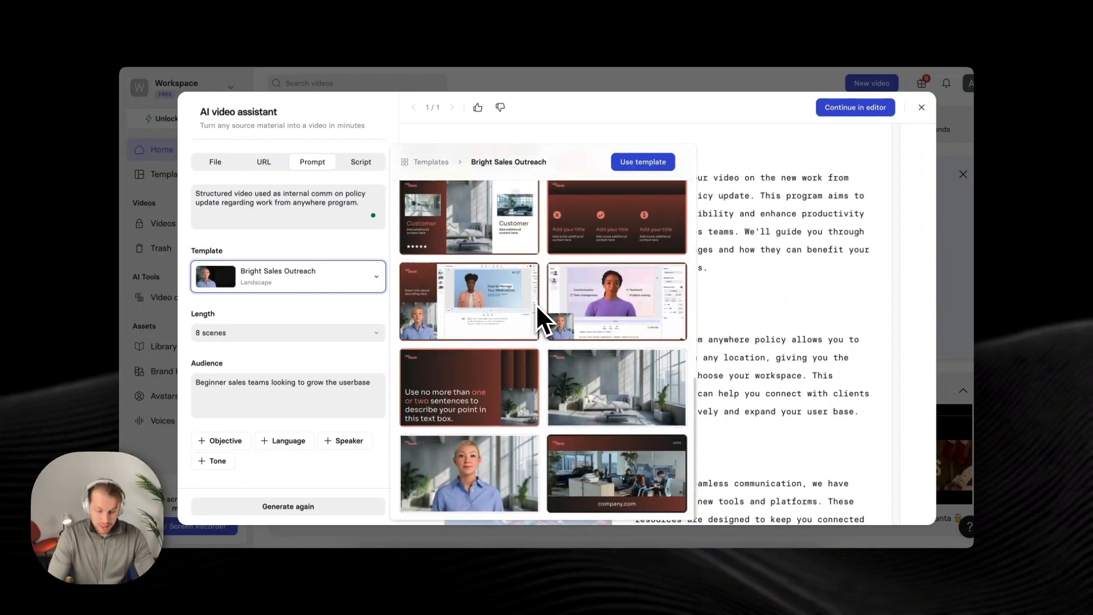
scroll(537, 318, "up", 10)
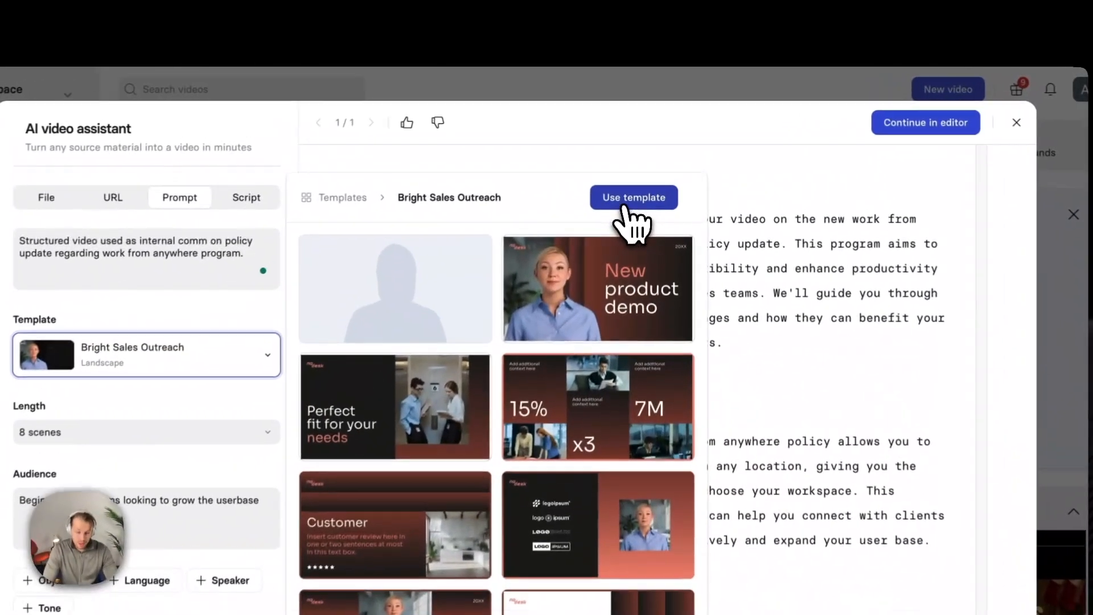
left_click(643, 161)
left_click(271, 333)
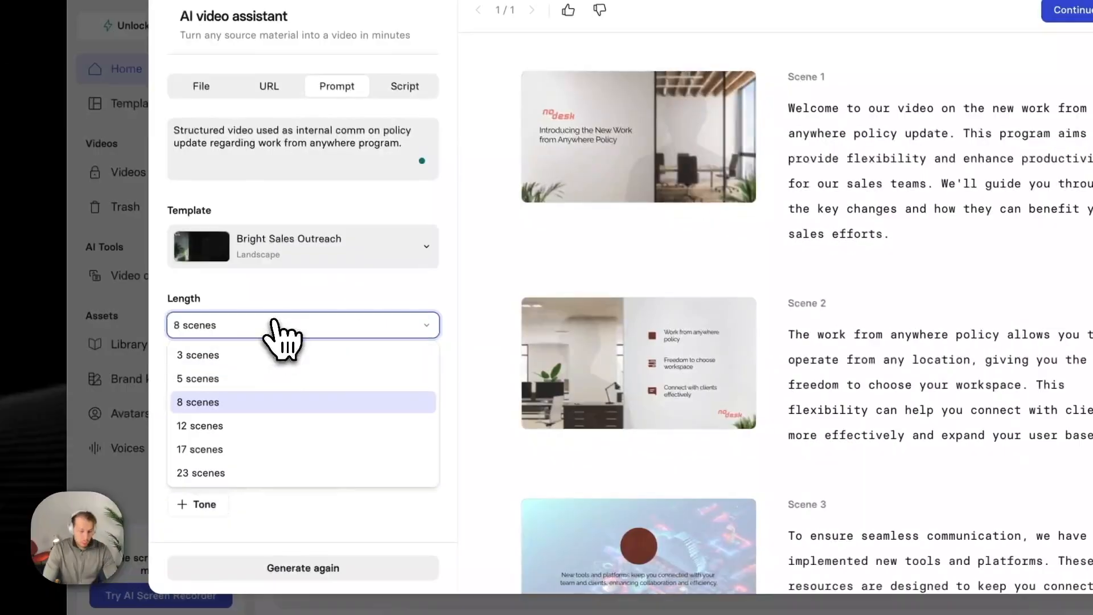
left_click(276, 326)
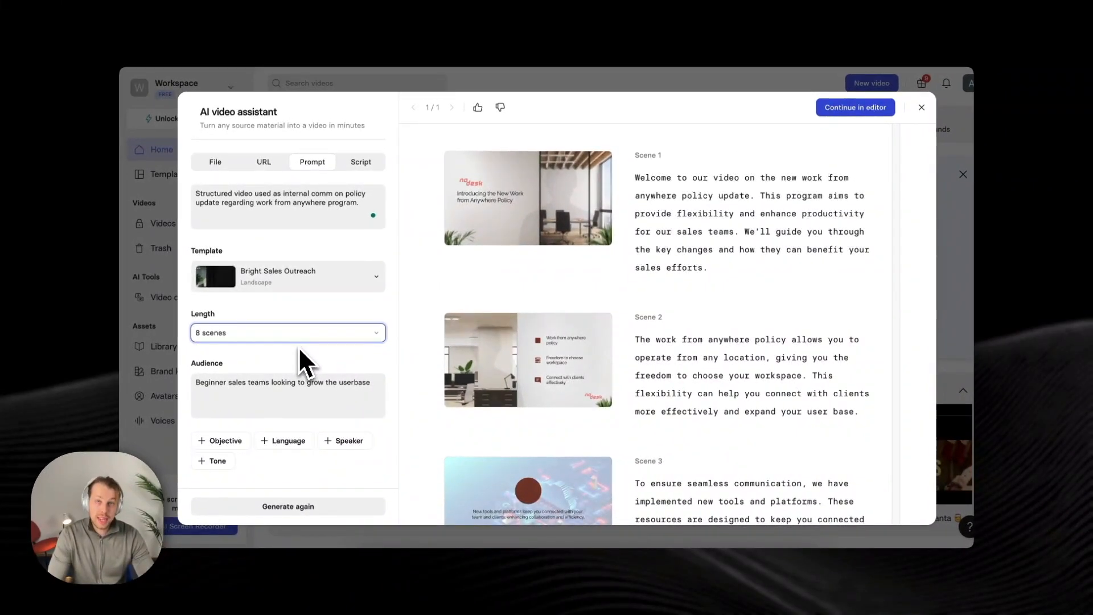
left_click(246, 335)
left_click(245, 336)
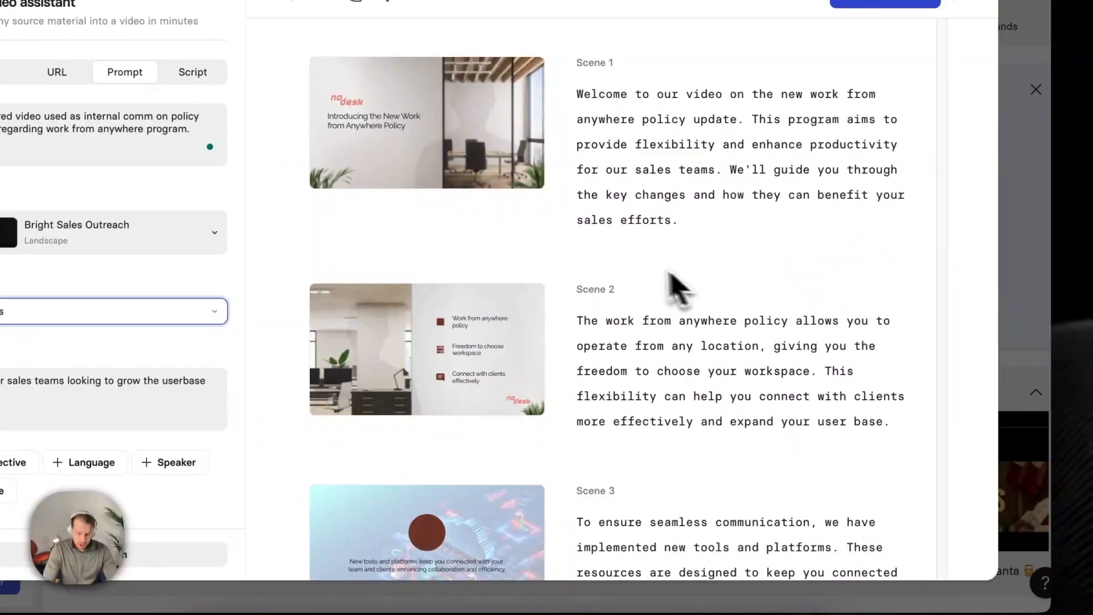
Step: Set the video length to 5 scenes
scroll(683, 290, "down", 15)
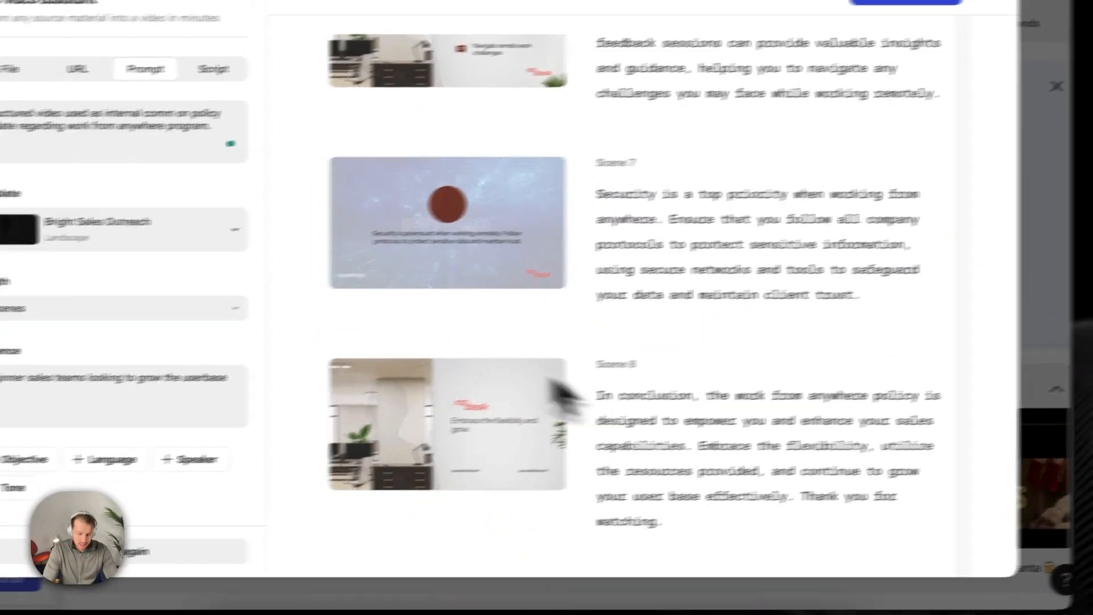
left_click(48, 310)
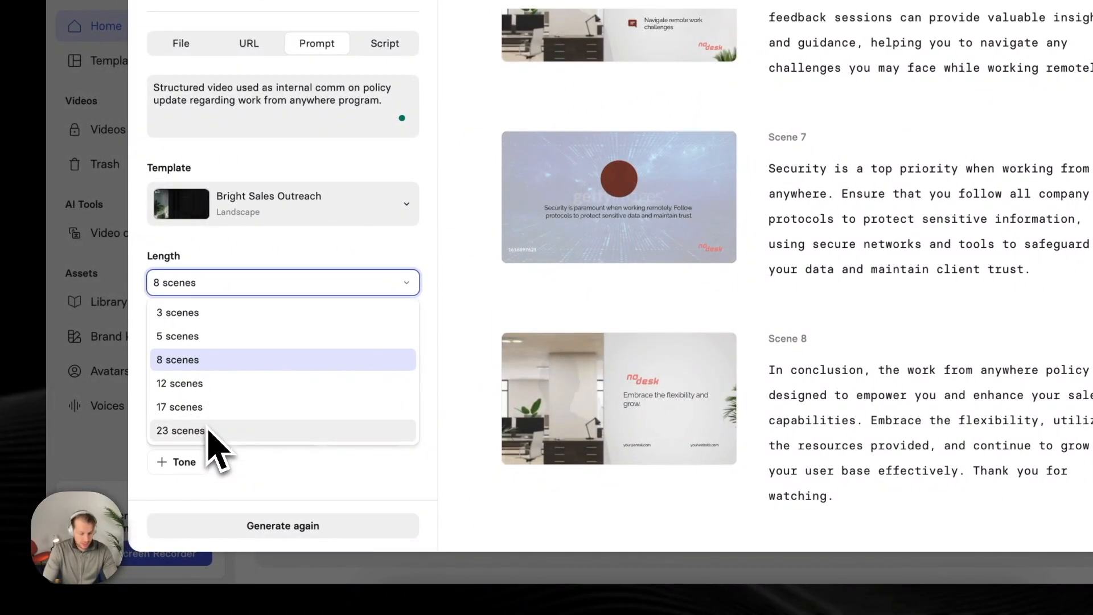
left_click(194, 337)
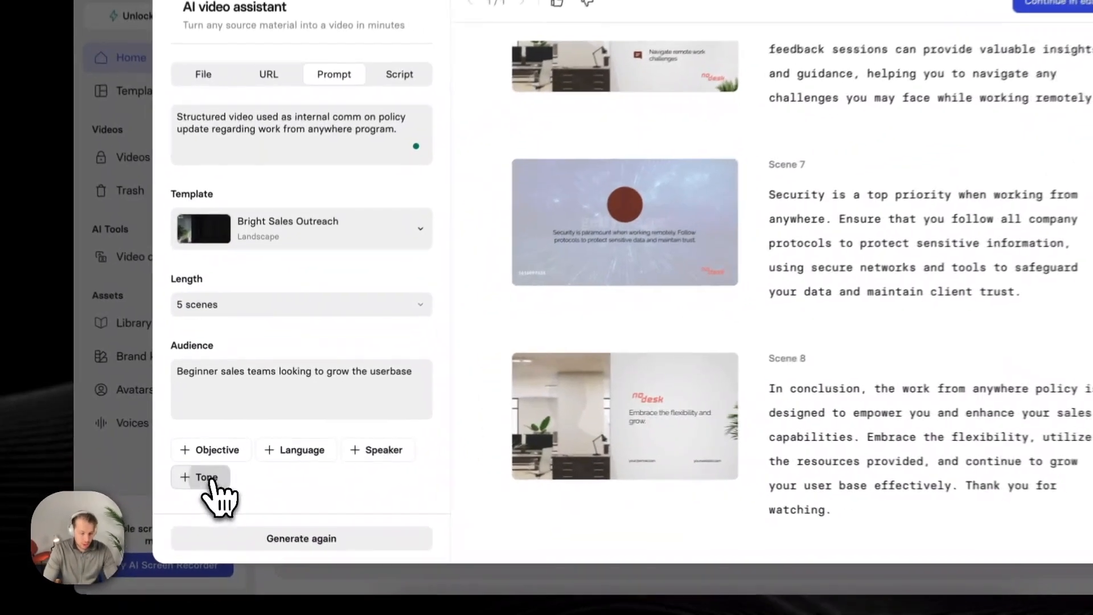
Step: Add a tone setting to the video and fill it in as Casual
left_click(216, 460)
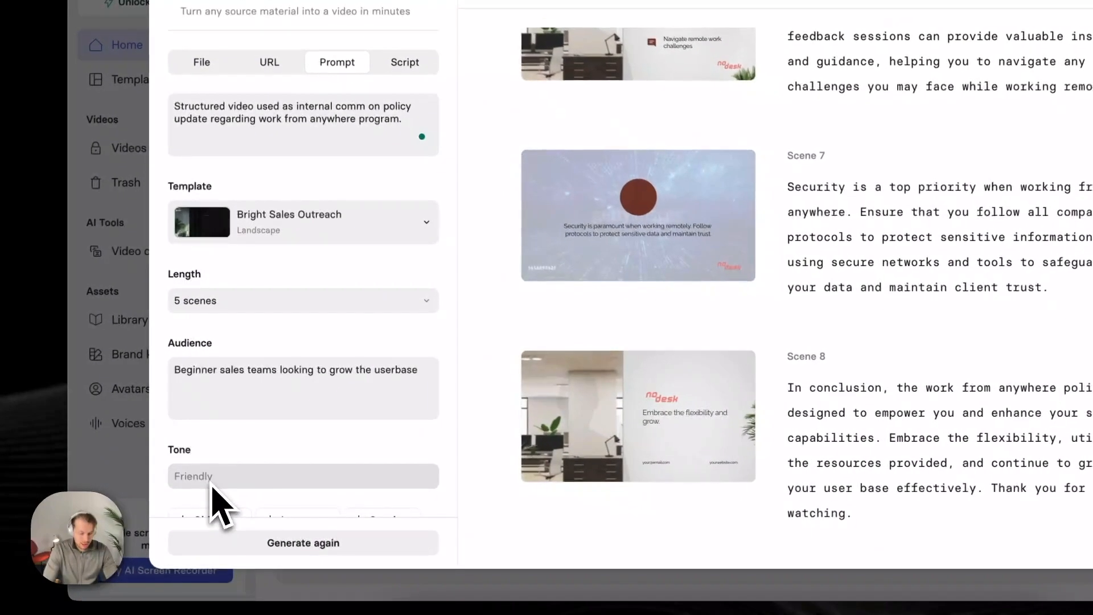
left_click(223, 439)
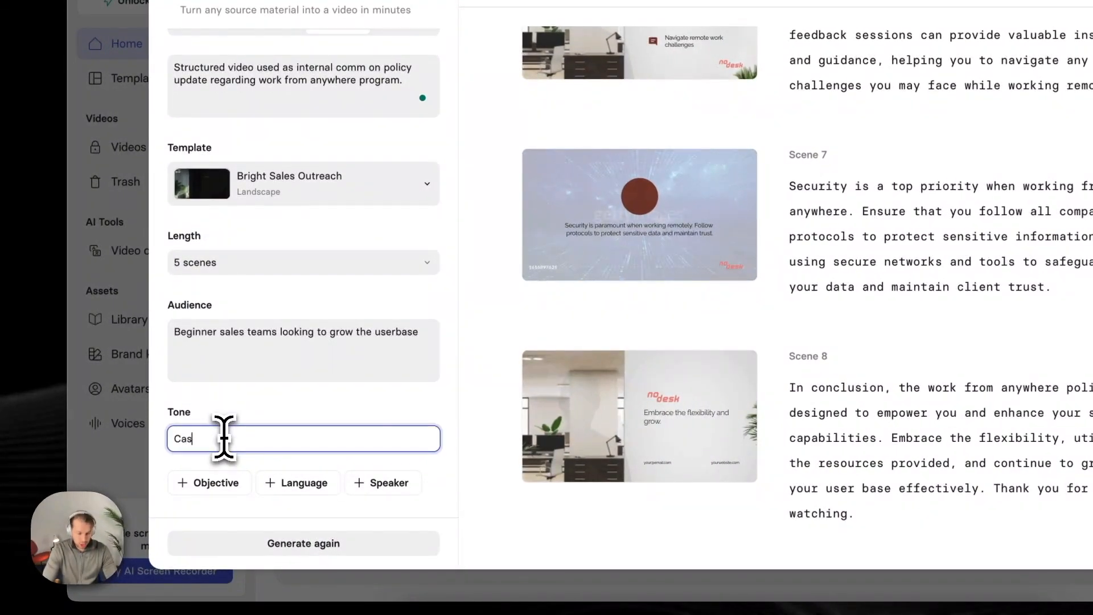
type("Casual")
Step: Add a language setting, look through the available languages and keep English
left_click(330, 485)
left_click(262, 480)
scroll(304, 387, "down", 20)
scroll(305, 378, "up", 20)
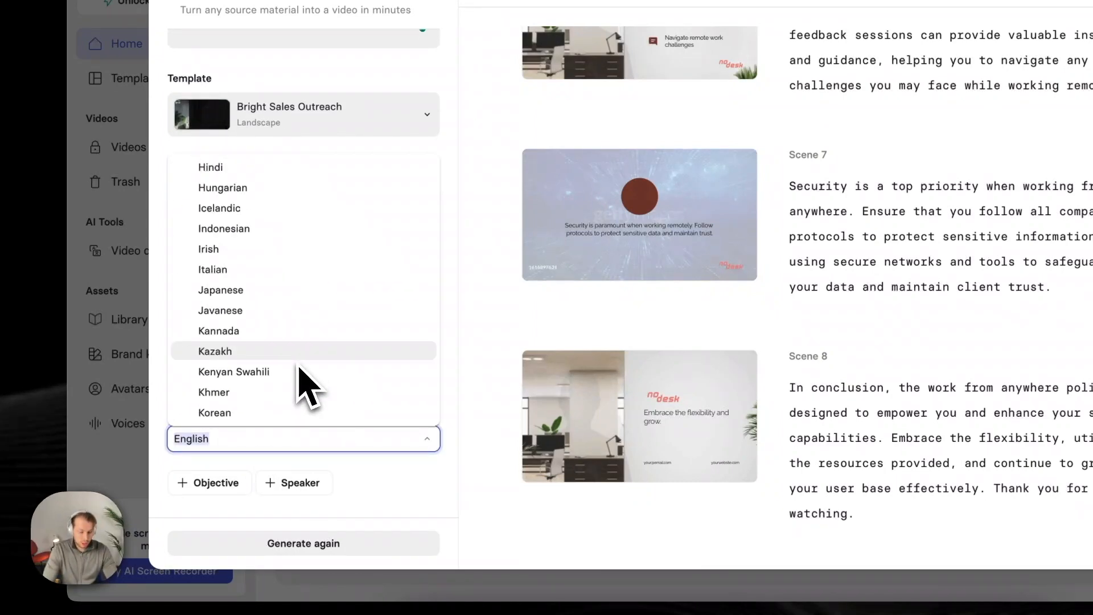
scroll(256, 193, "down", 20)
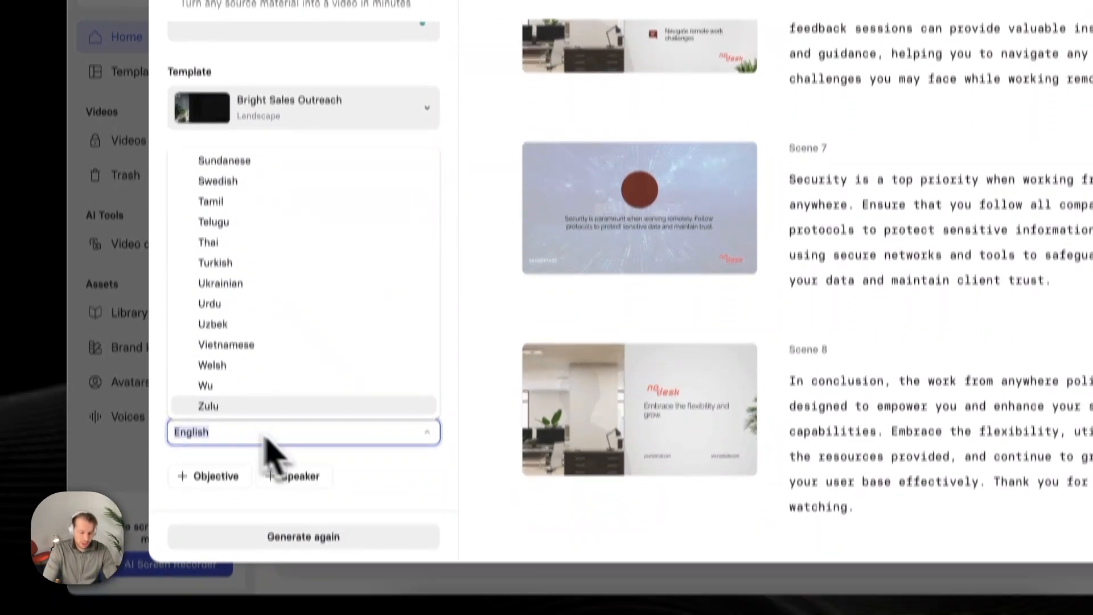
left_click(448, 492)
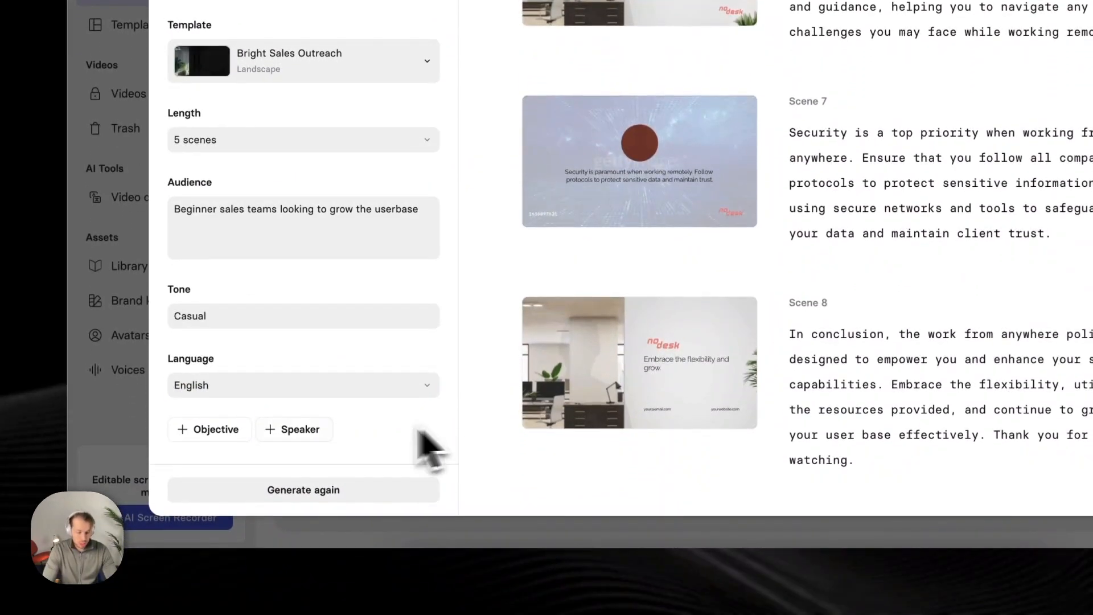
Step: Add a speaker setting describing a sales and financial expert with 30 years of experience, and review the video settings
left_click(313, 423)
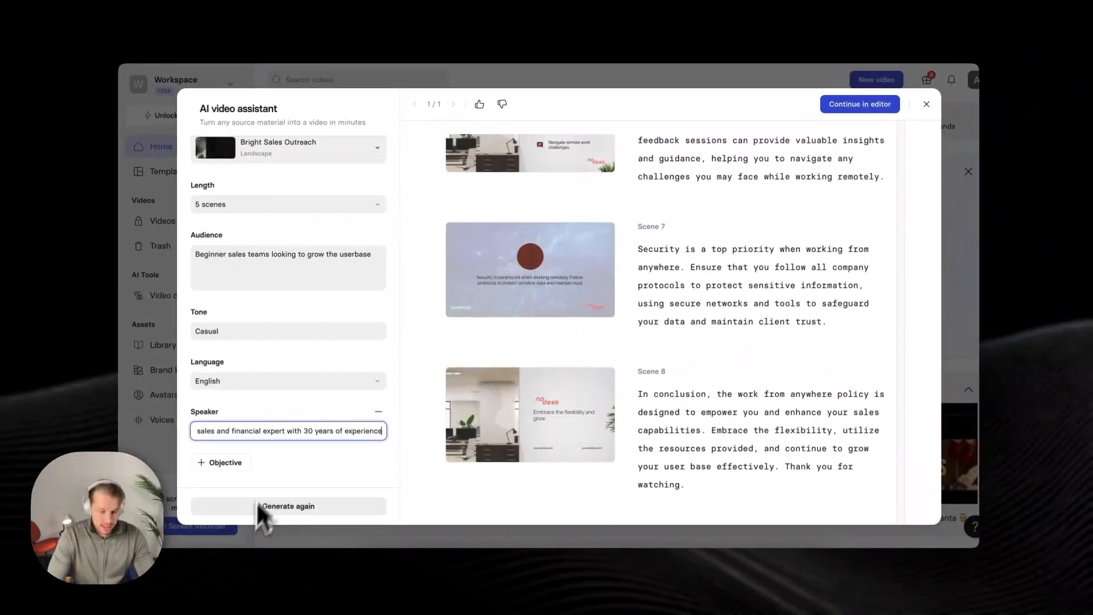
scroll(314, 316, "up", 3)
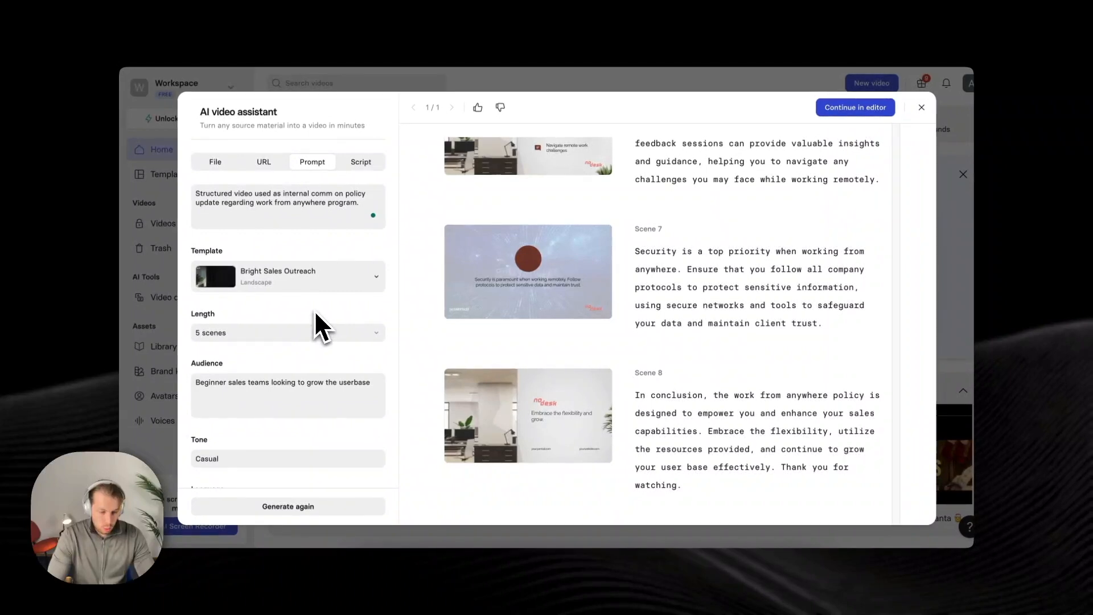
scroll(316, 354, "down", 3)
scroll(302, 348, "up", 5)
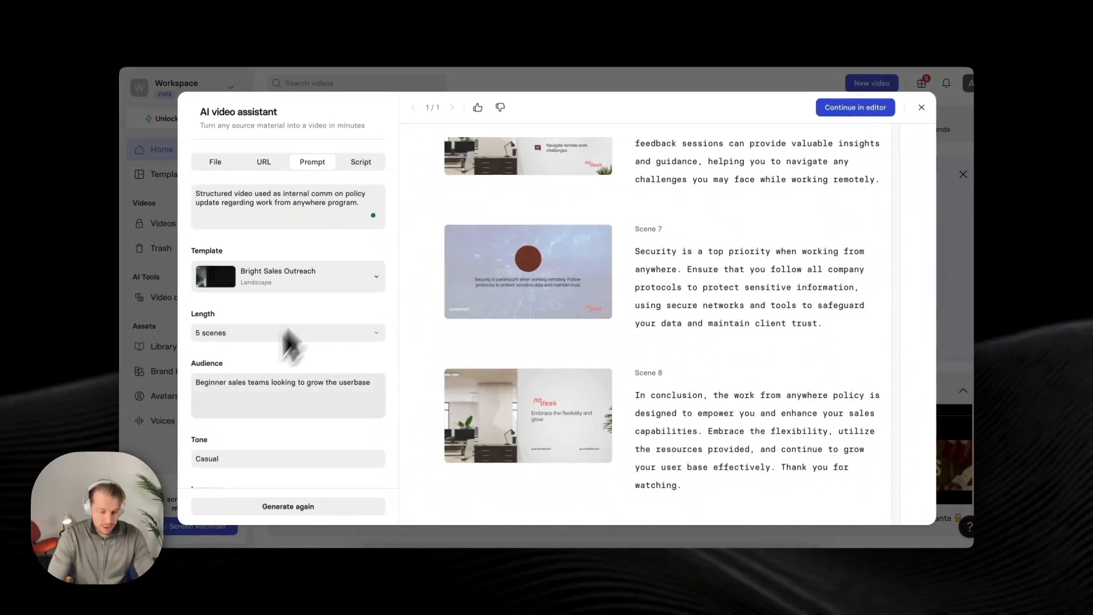
Step: Generate the video again with the updated settings and review the new scenes and their scripts
scroll(268, 251, "down", 5)
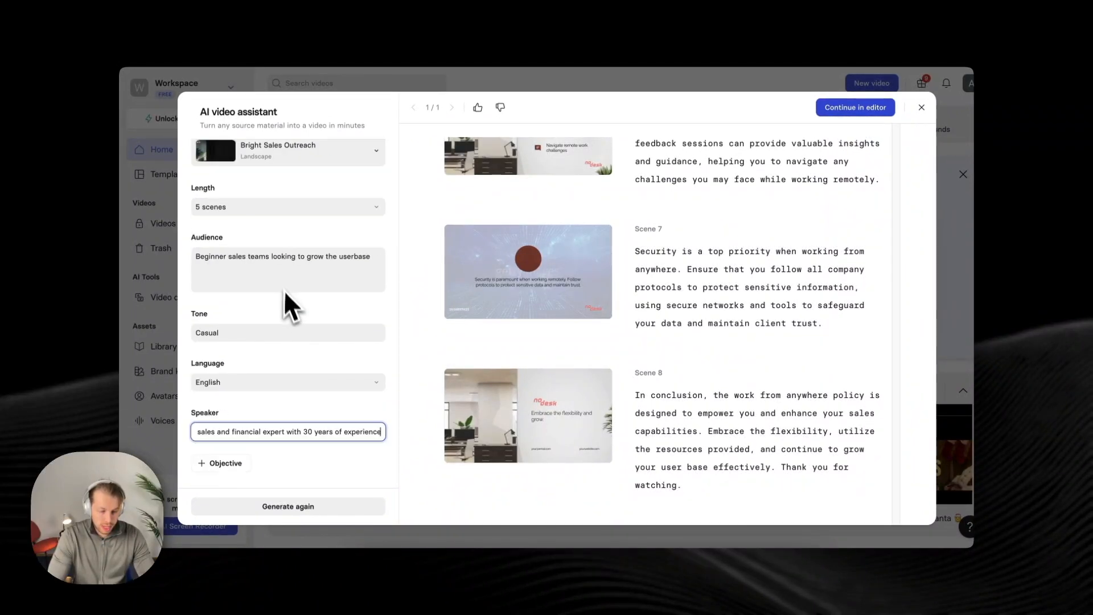
left_click(294, 507)
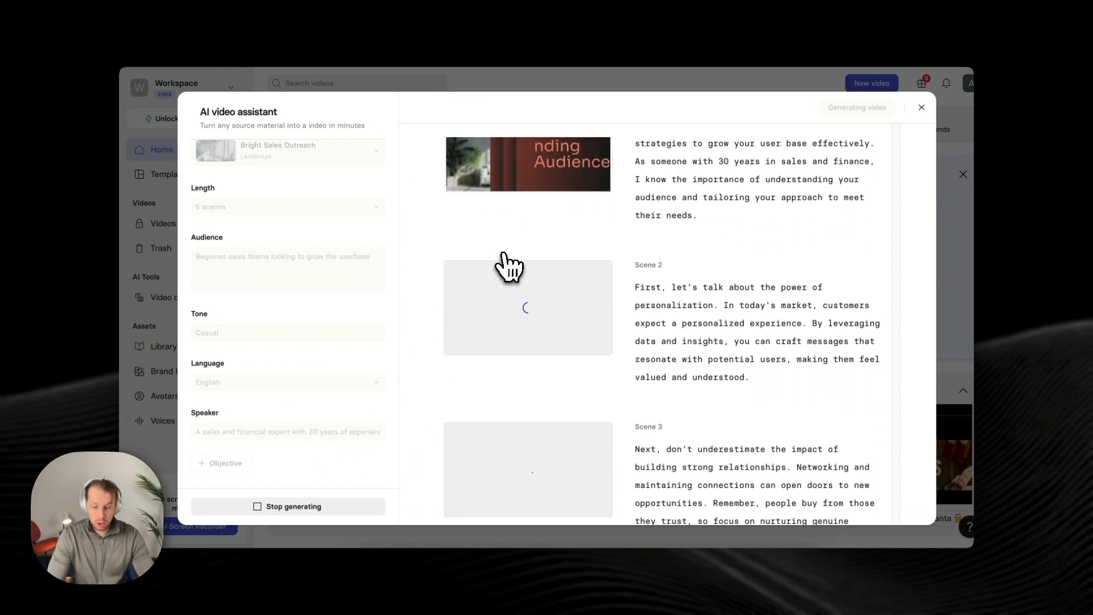
scroll(267, 364, "up", 4)
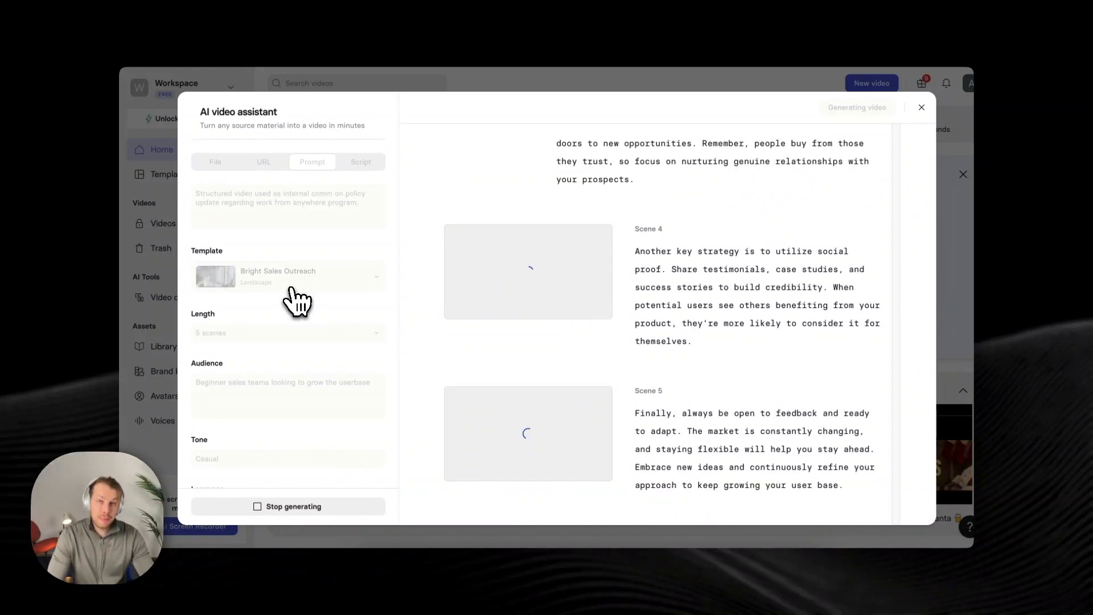
scroll(296, 302, "down", 2)
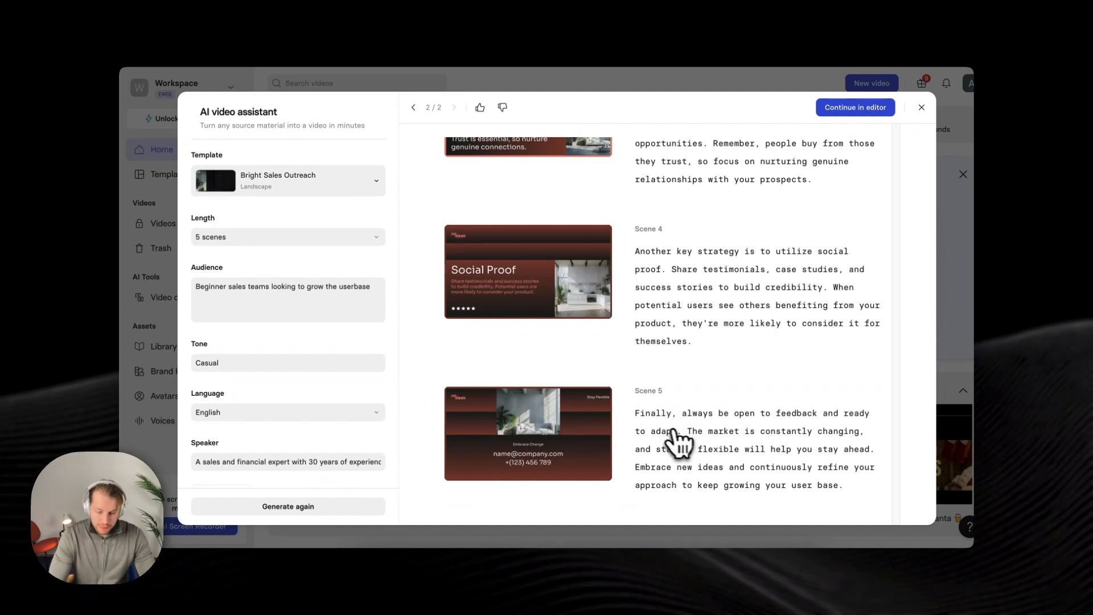
scroll(683, 421, "up", 7)
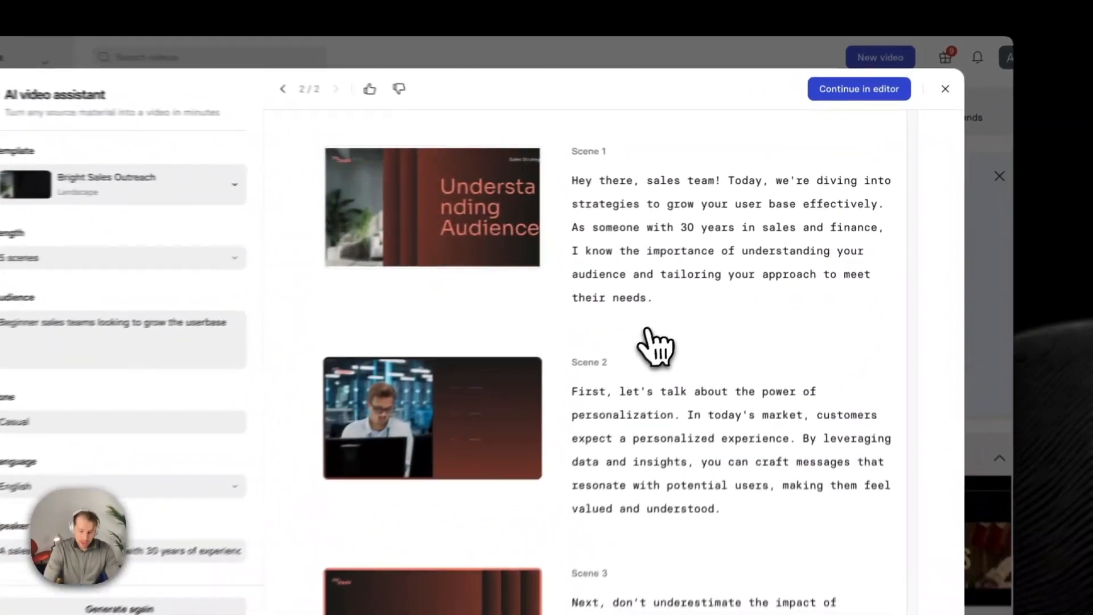
scroll(692, 302, "down", 7)
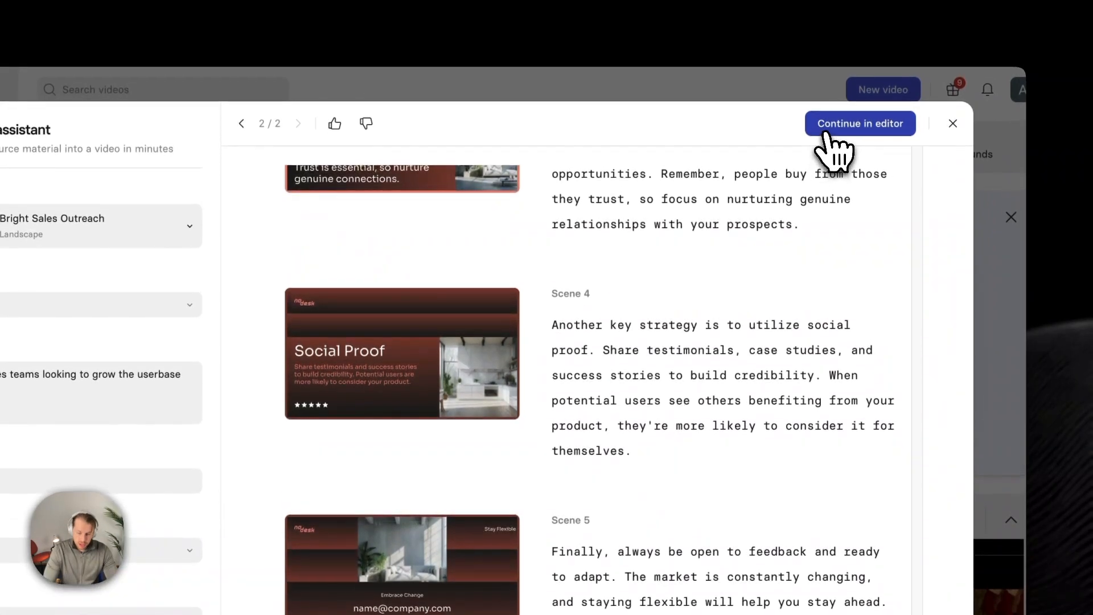
Step: Continue with the generated video in the editor, dismiss the avatar guide, and view scenes 2 and 3
left_click(825, 134)
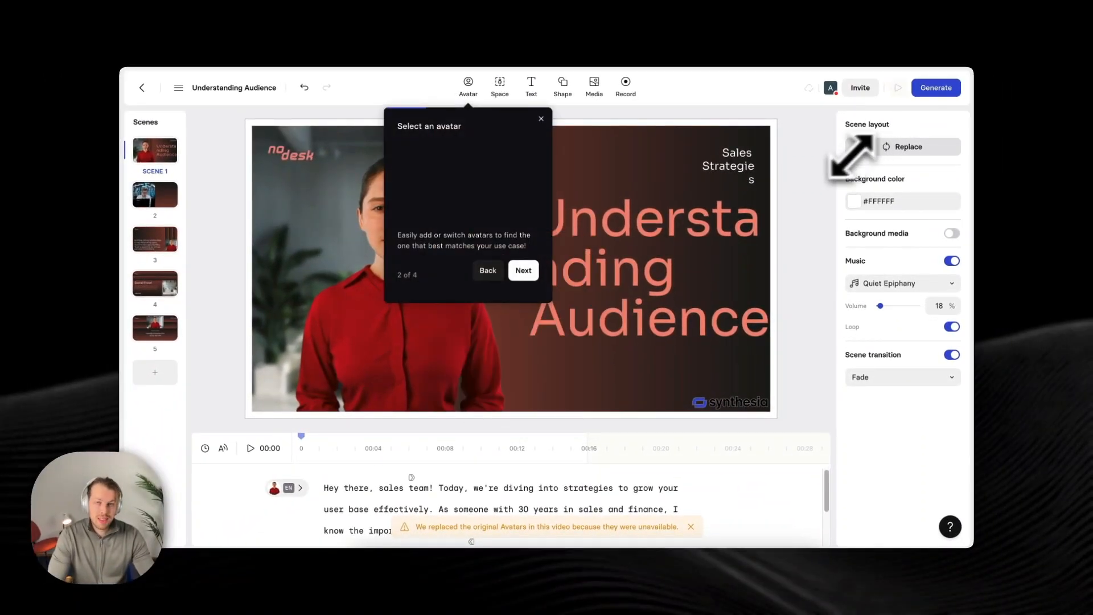
left_click(541, 119)
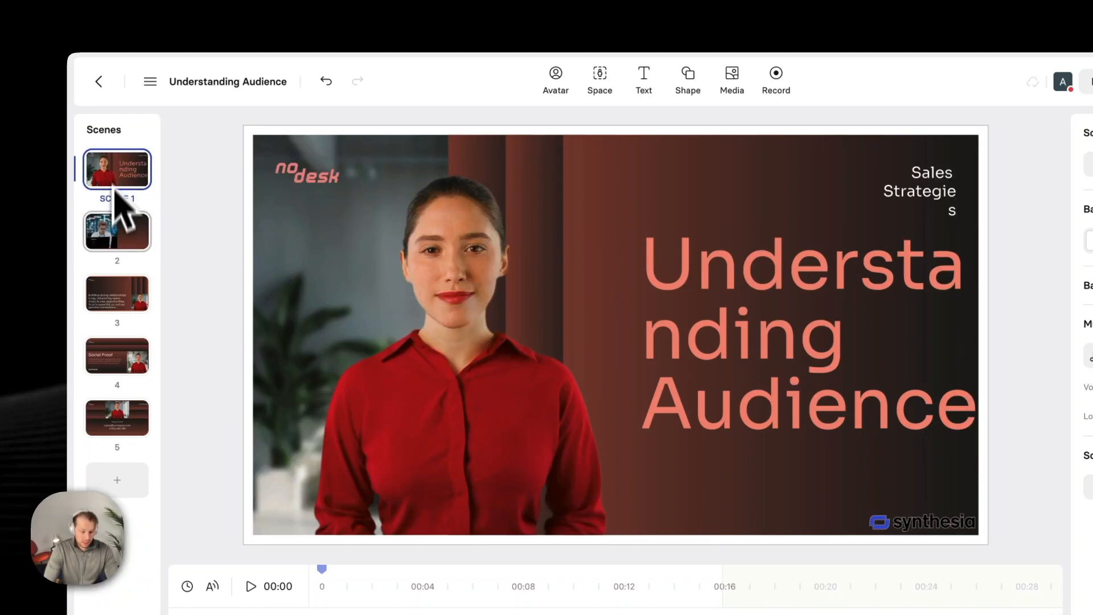
left_click(112, 245)
left_click(117, 296)
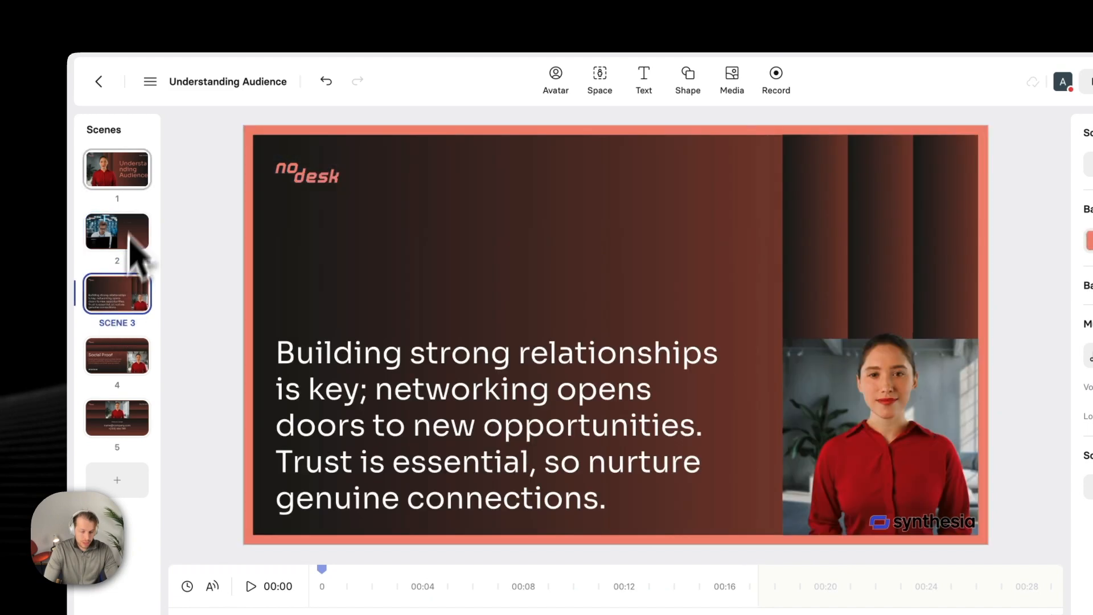
Step: Return to scene 1 and shift its avatar slightly to the left on the canvas
left_click(130, 176)
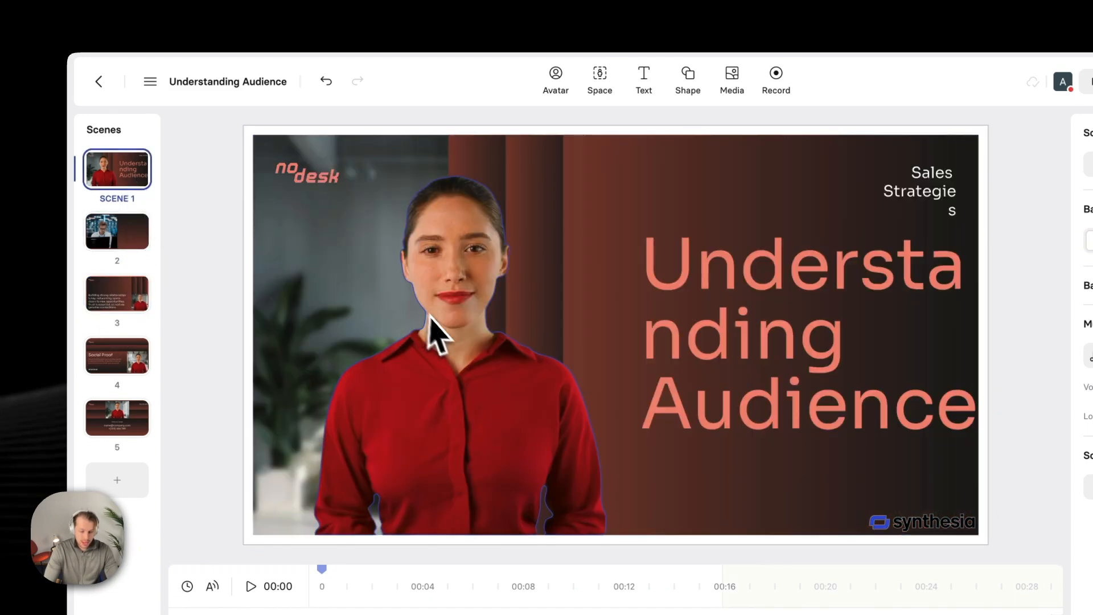
left_click(443, 328)
left_click_drag(453, 344, 396, 314)
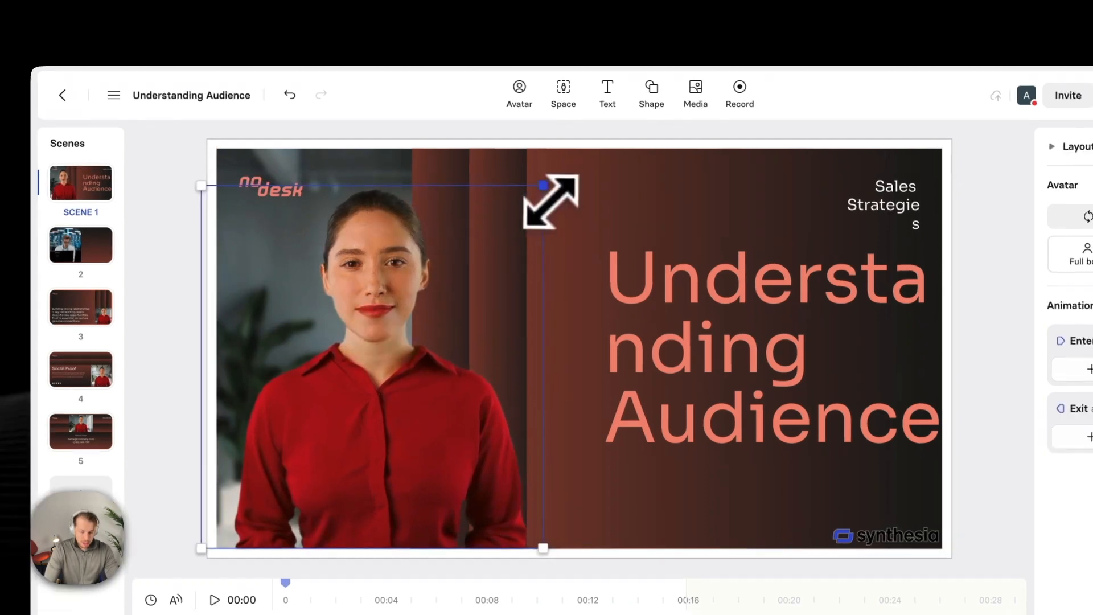
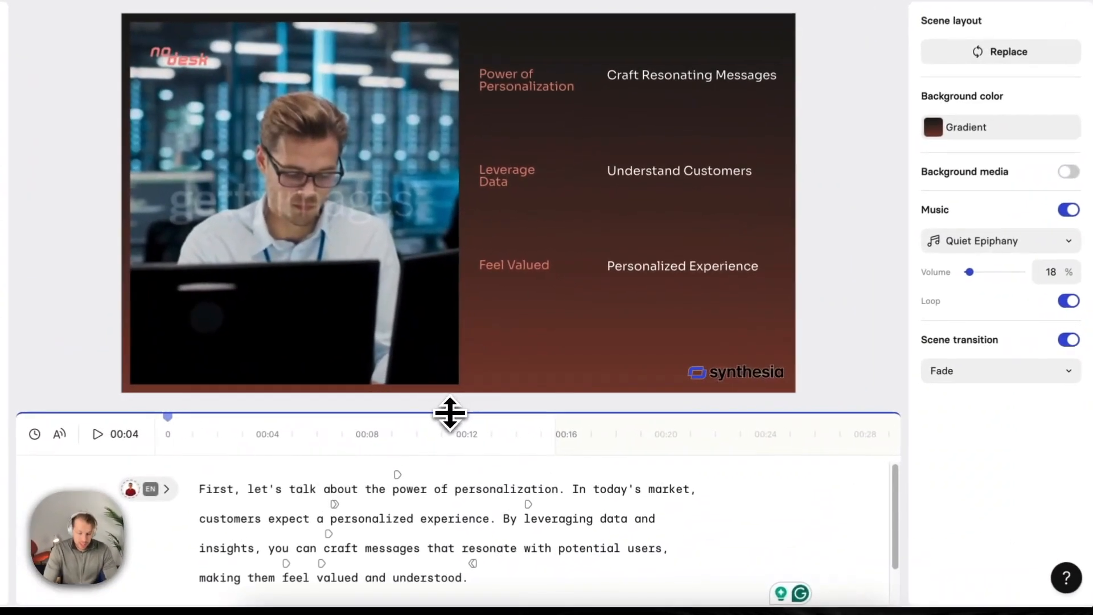
Step: Enlarge the script area of scene 2 and examine its script text and animation markers
left_click_drag(505, 408, 454, 237)
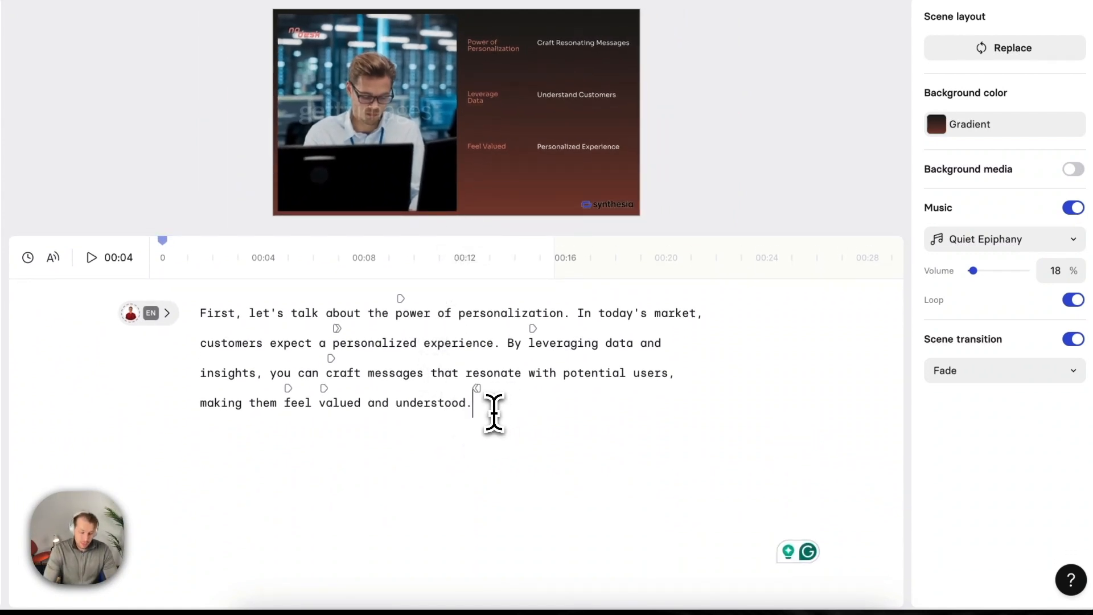
double_click(418, 403)
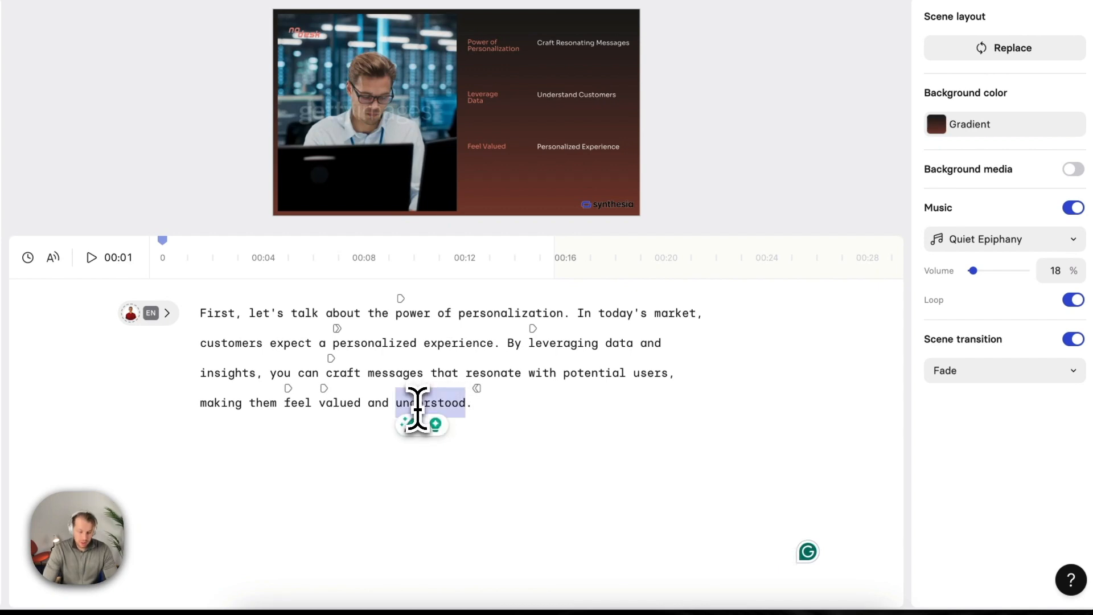
left_click(561, 402)
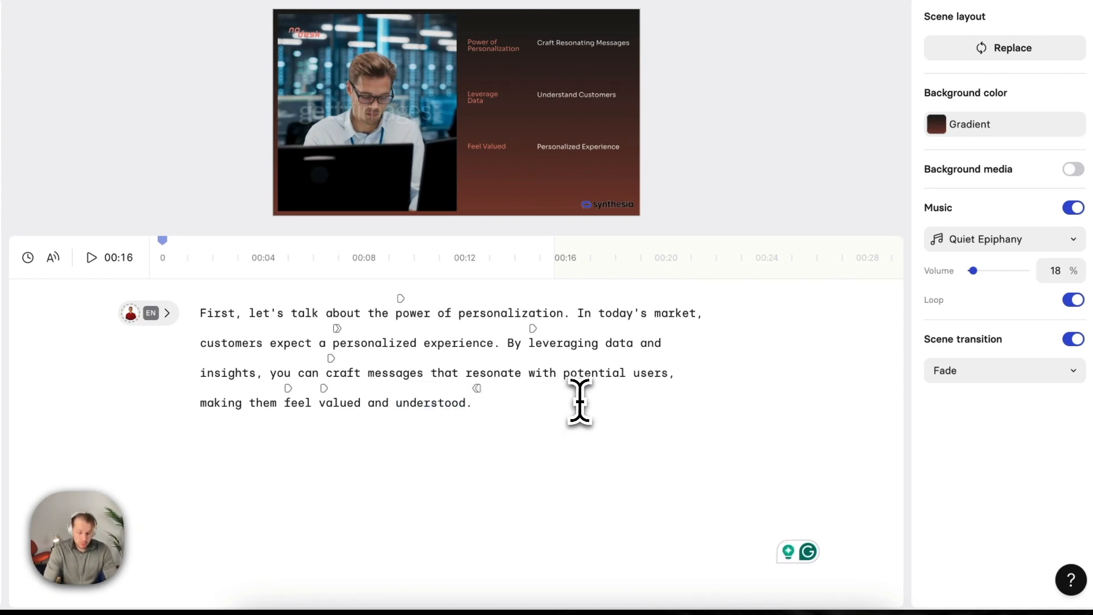
mouse_move(476, 395)
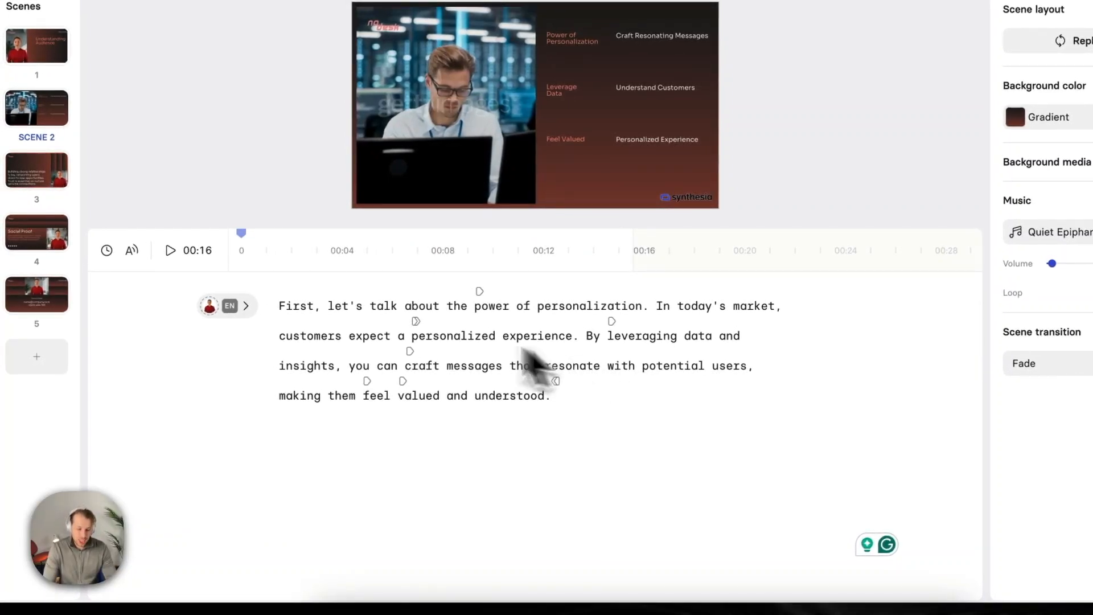
left_click_drag(282, 311, 661, 337)
left_click(495, 342)
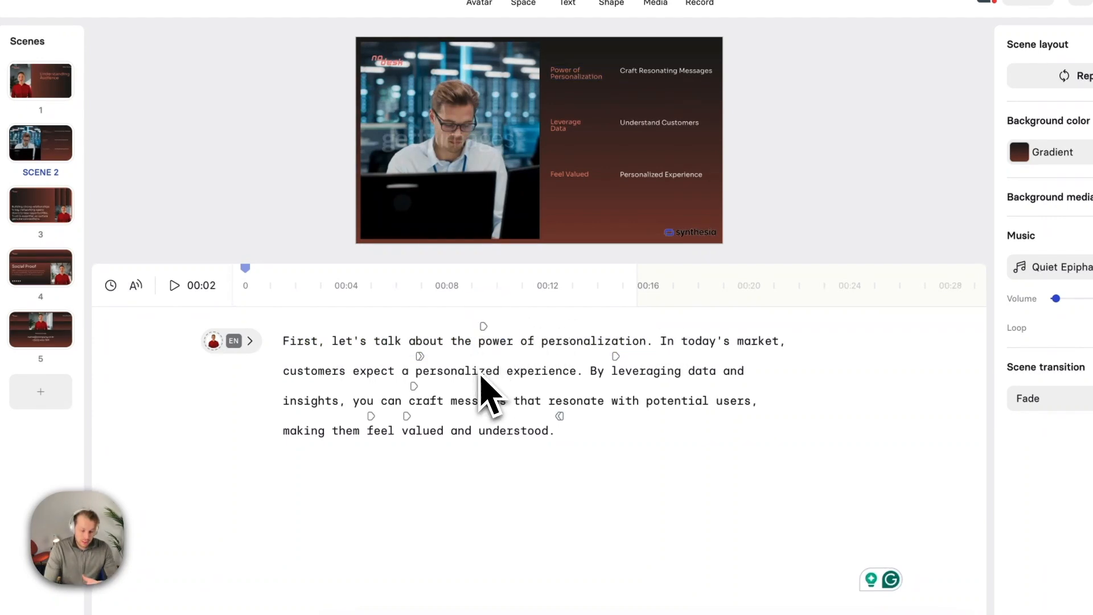
Step: Inspect the Move in animation tied to the word "power" in scene 2, and enlarge the scene preview again
left_click(482, 322)
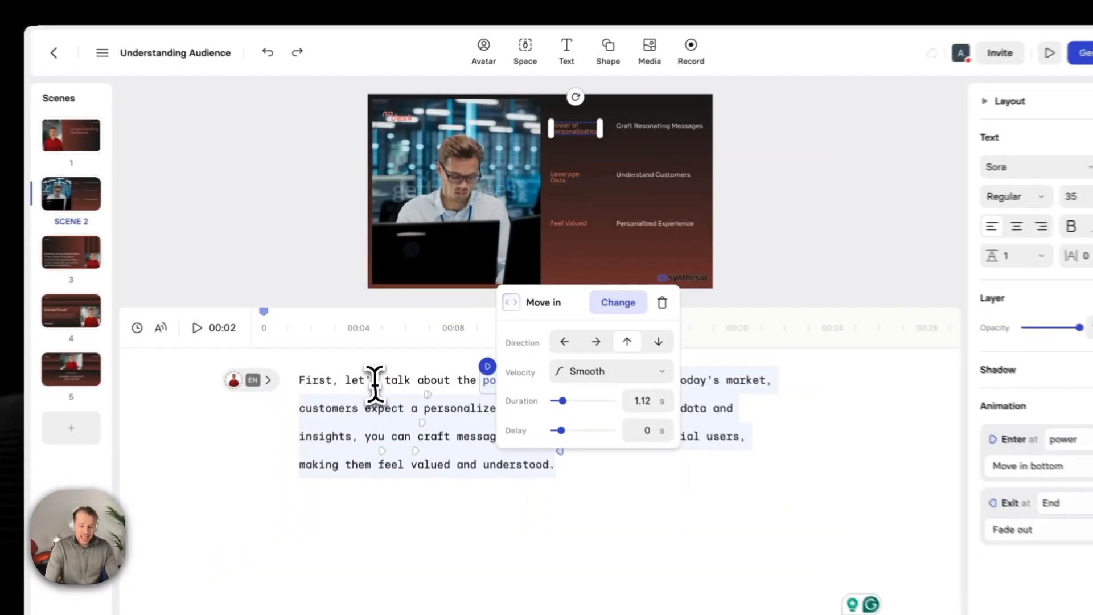
left_click(386, 340)
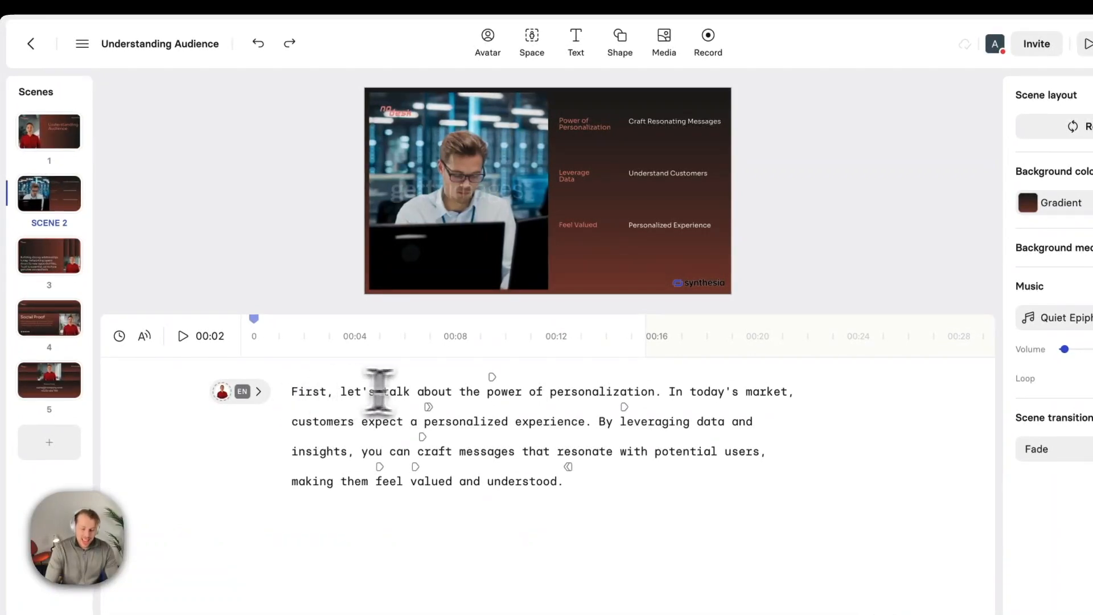
double_click(498, 393)
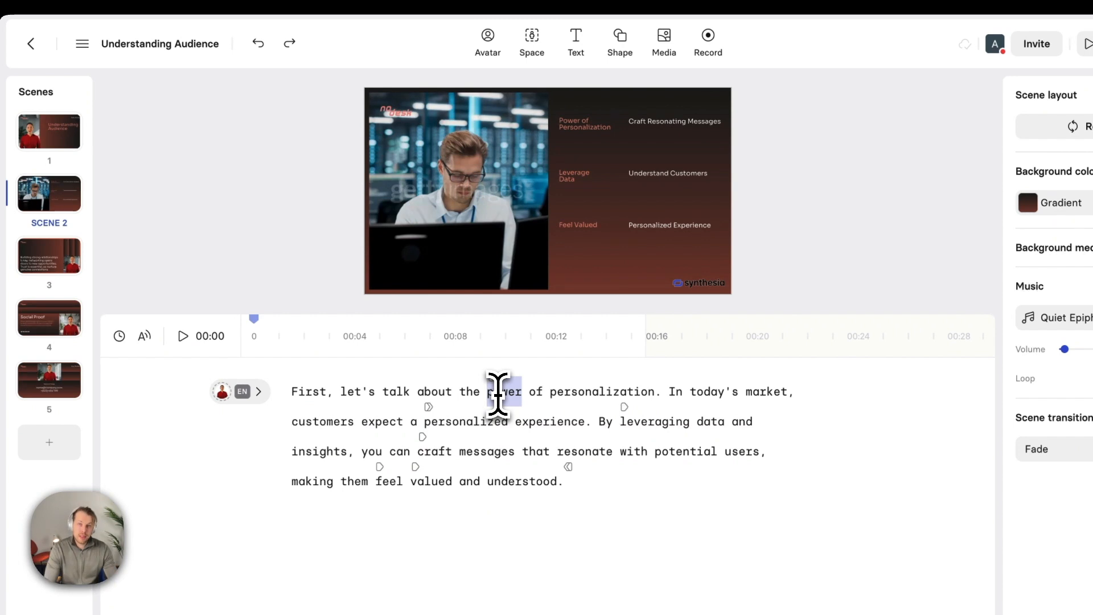
left_click(576, 127)
left_click_drag(562, 311, 555, 416)
left_click(644, 227)
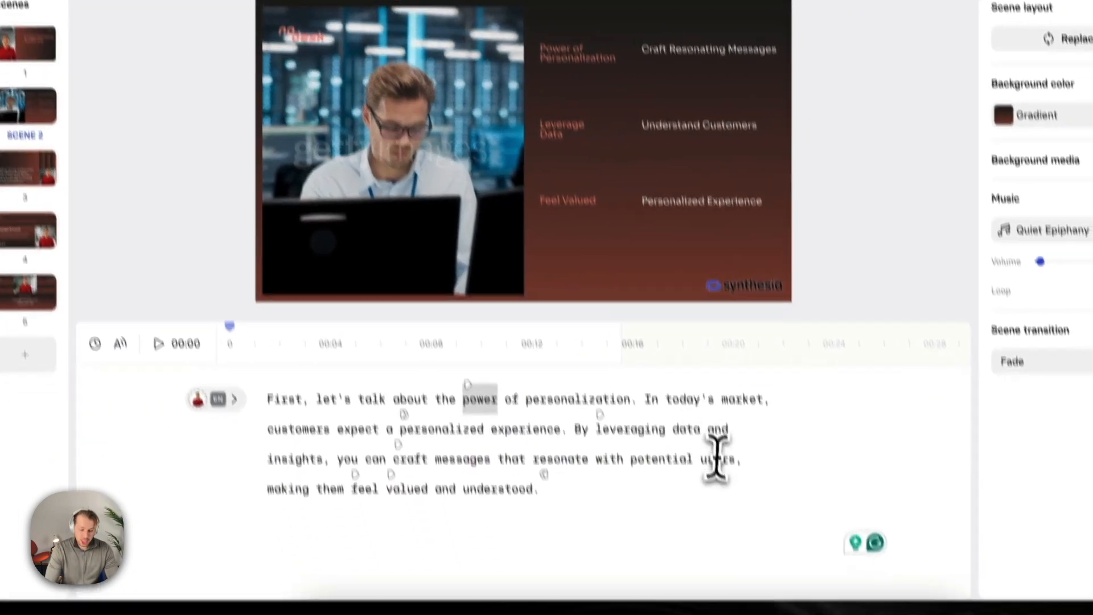
left_click(731, 487)
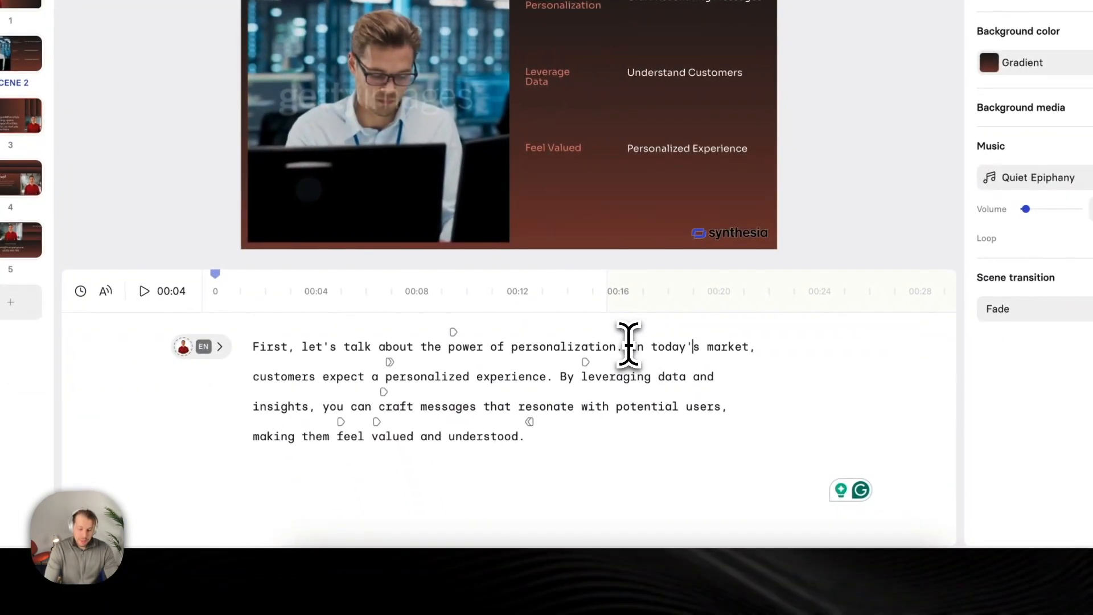
Step: Examine the animation triggers on the word "personalized" and the entrance settings of the "Personalized Experience" text
left_click_drag(629, 345, 747, 347)
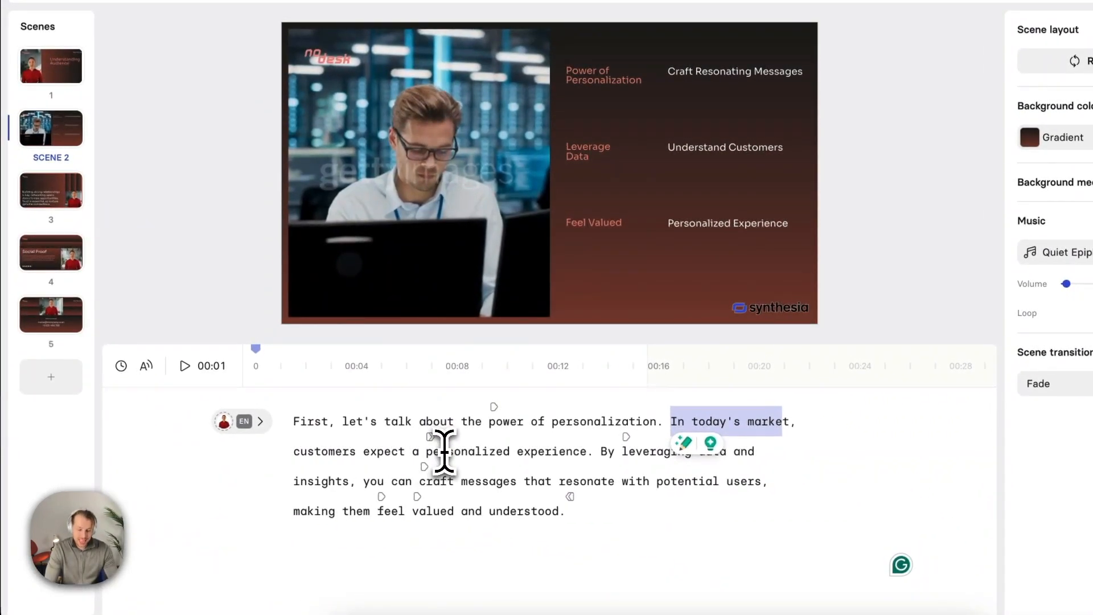
left_click(431, 437)
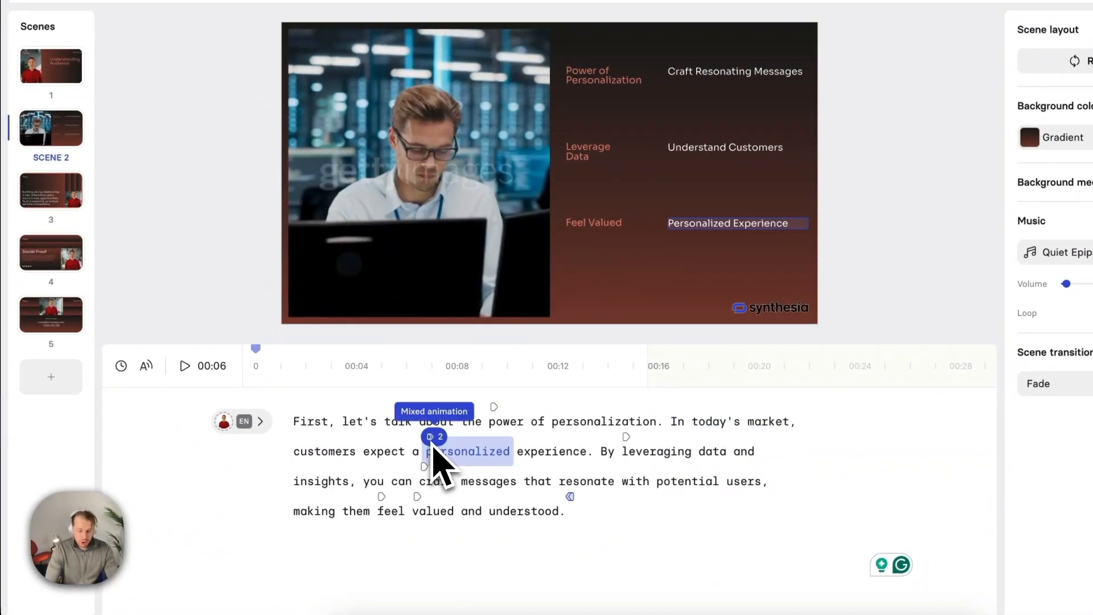
left_click(586, 450)
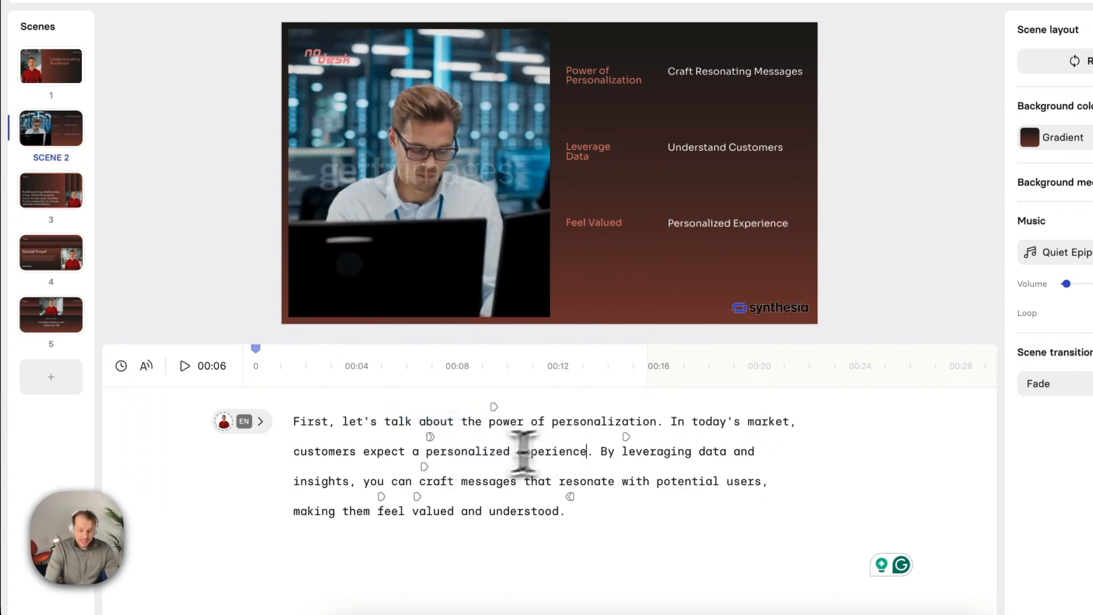
left_click(424, 433)
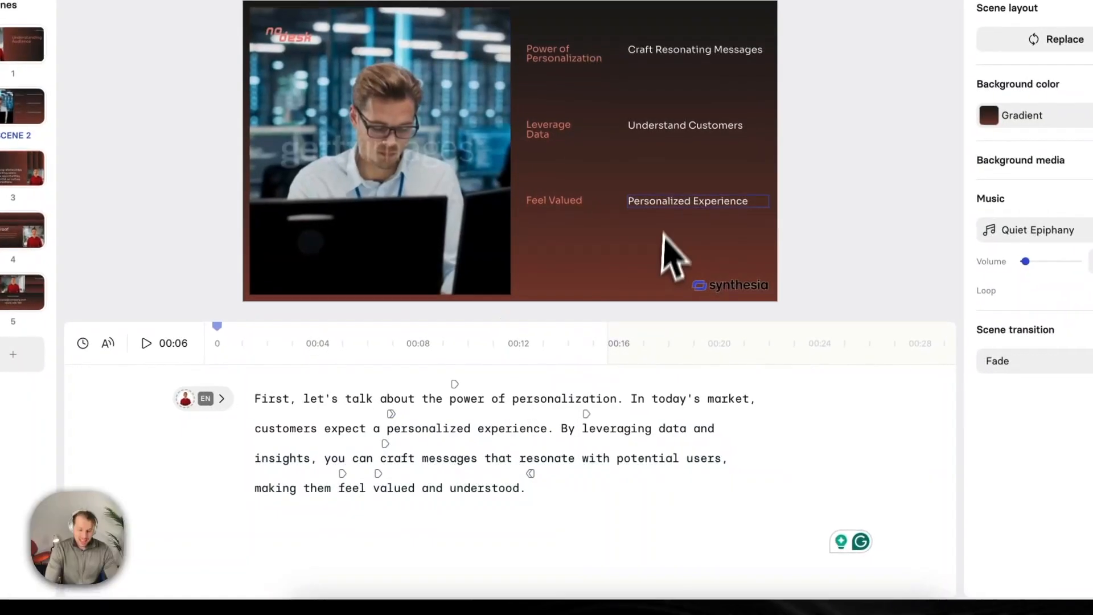
left_click(608, 264)
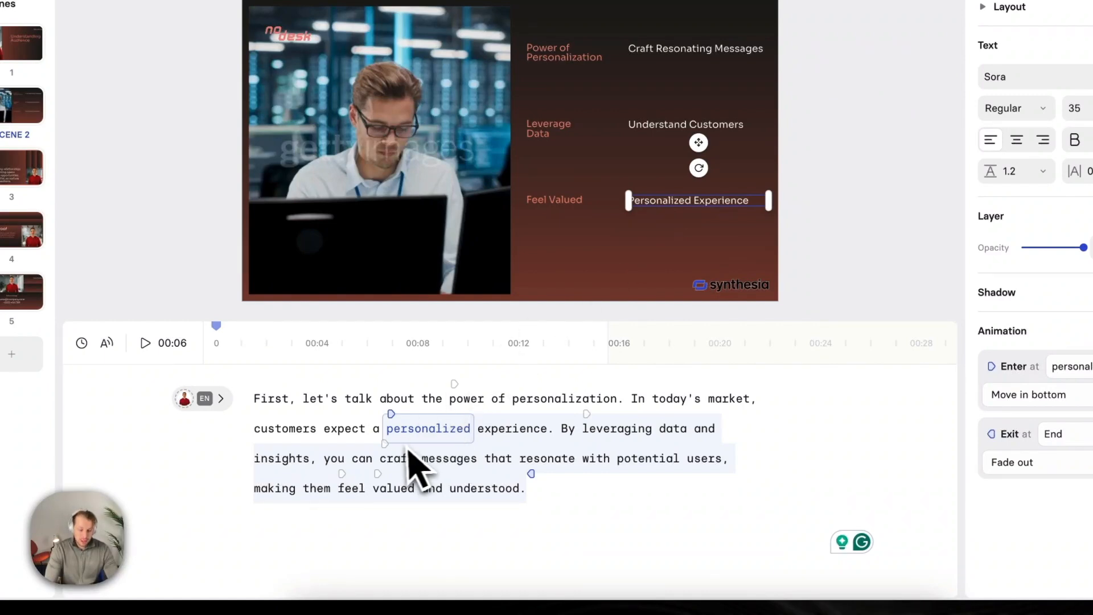
left_click(391, 411)
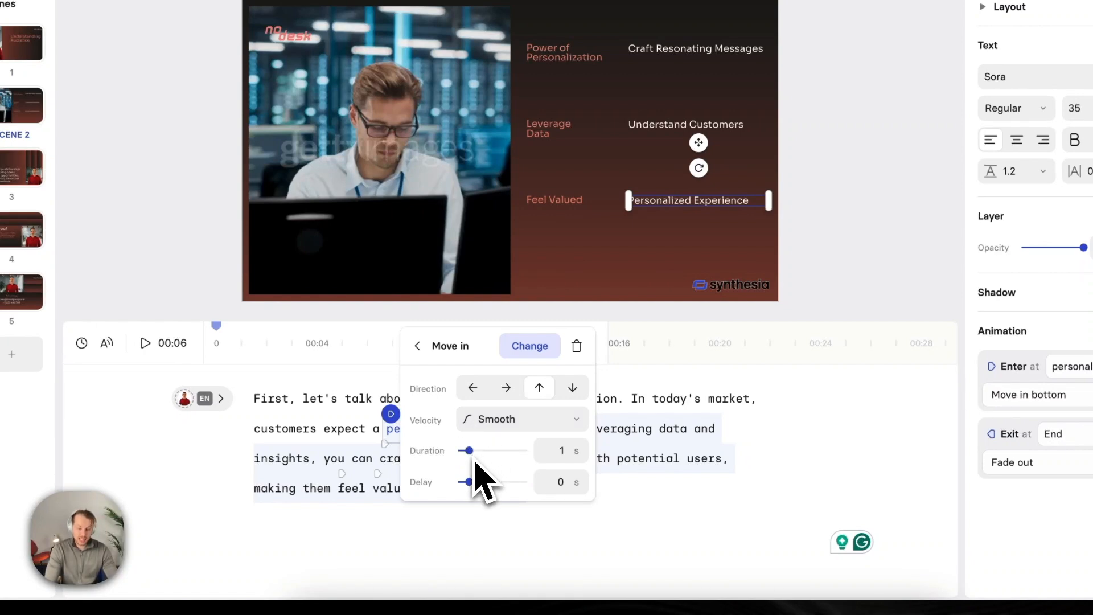
Step: Open the Move in entrance of scene 2's video from the "personalized" trigger and set its duration to 2.0 seconds
left_click(417, 345)
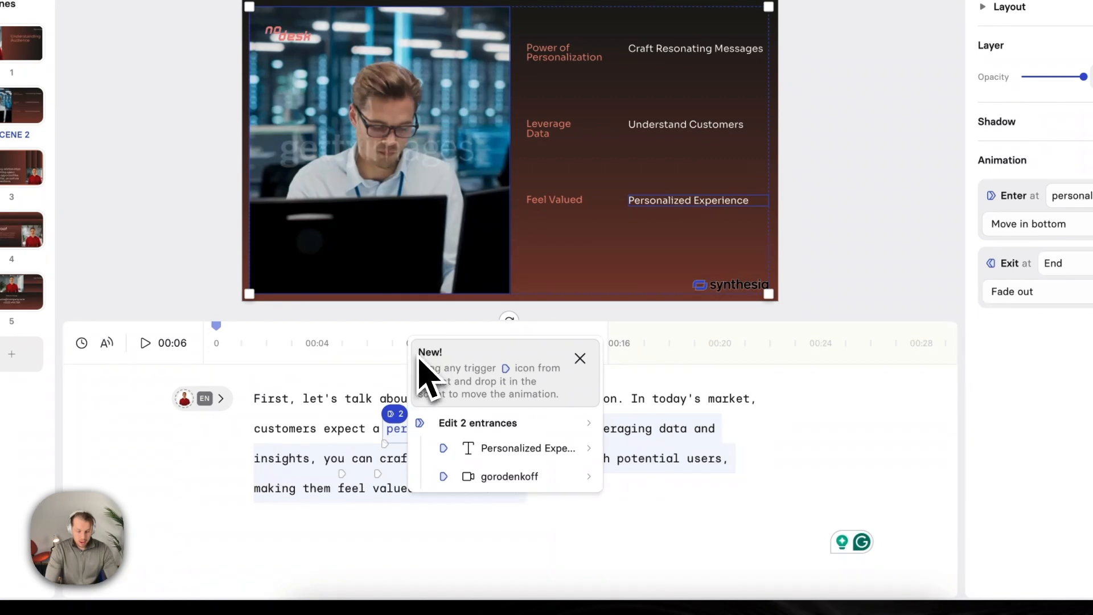
left_click(508, 477)
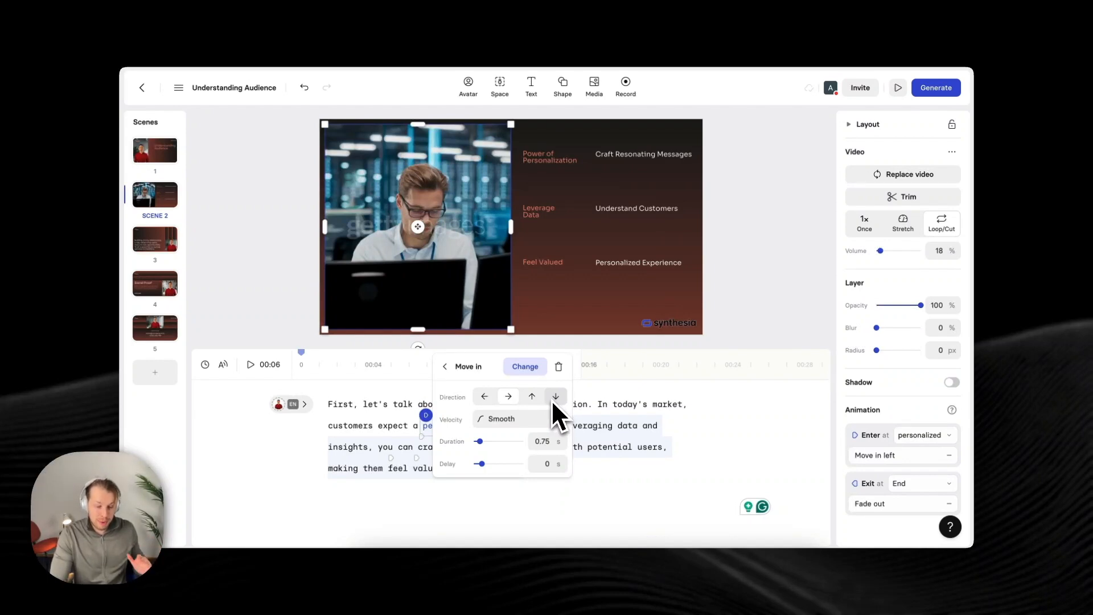
left_click(543, 442)
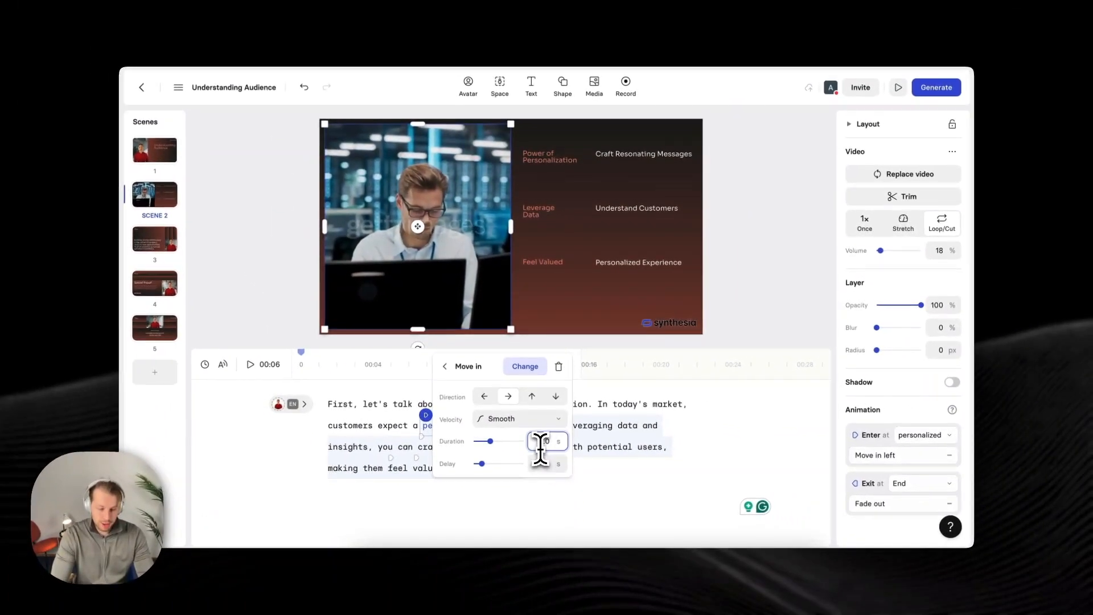
type("2.0")
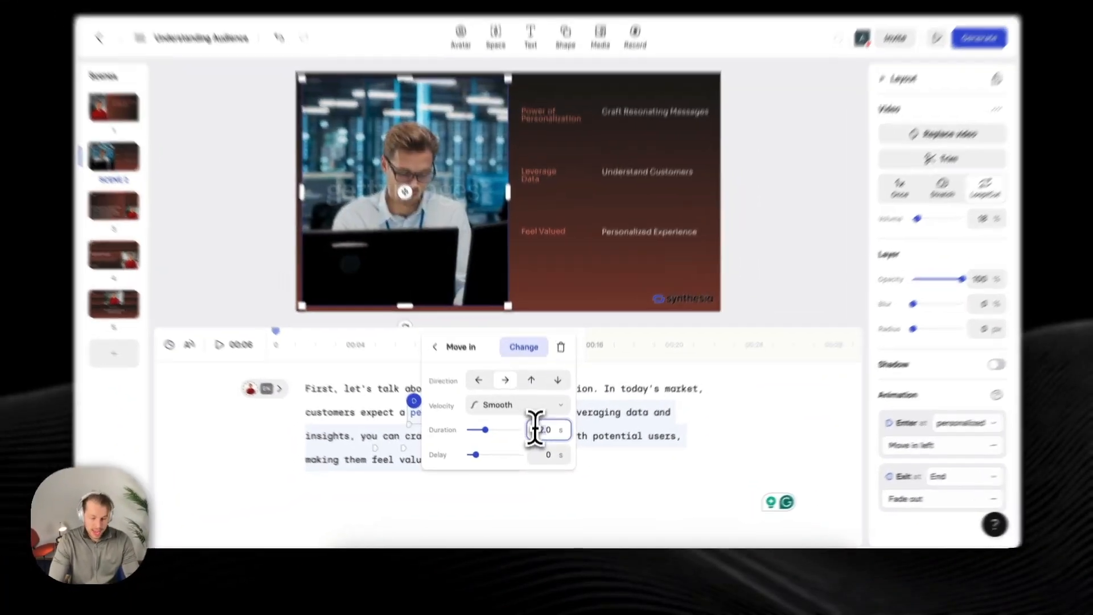
Step: Try to set the duration of the video's Move in entrance to 0.5 seconds
double_click(540, 430)
key("BackSpace")
type("0.5")
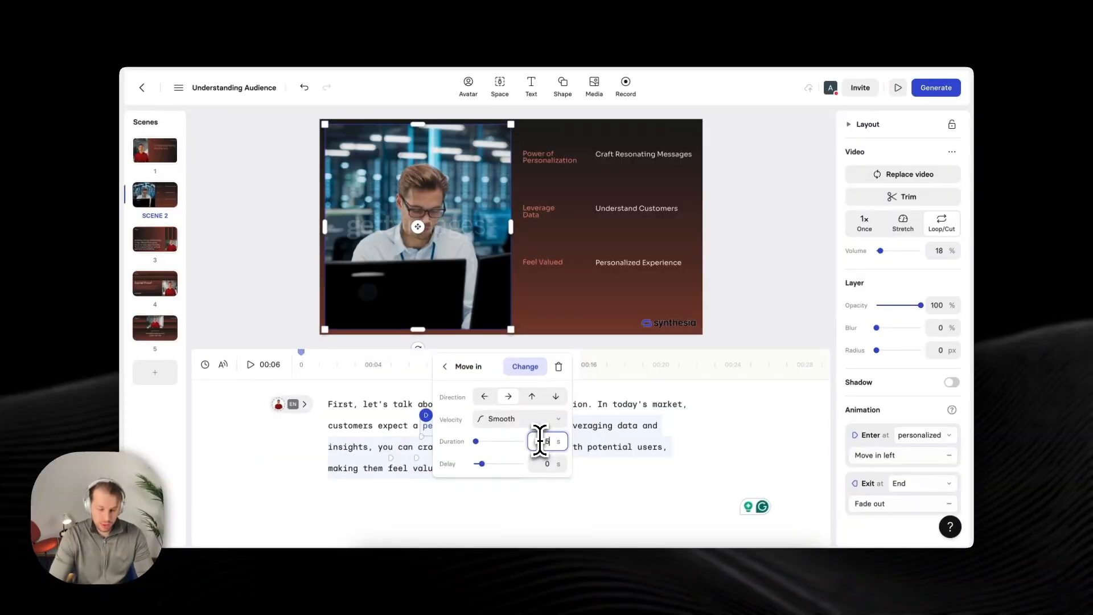
left_click(557, 464)
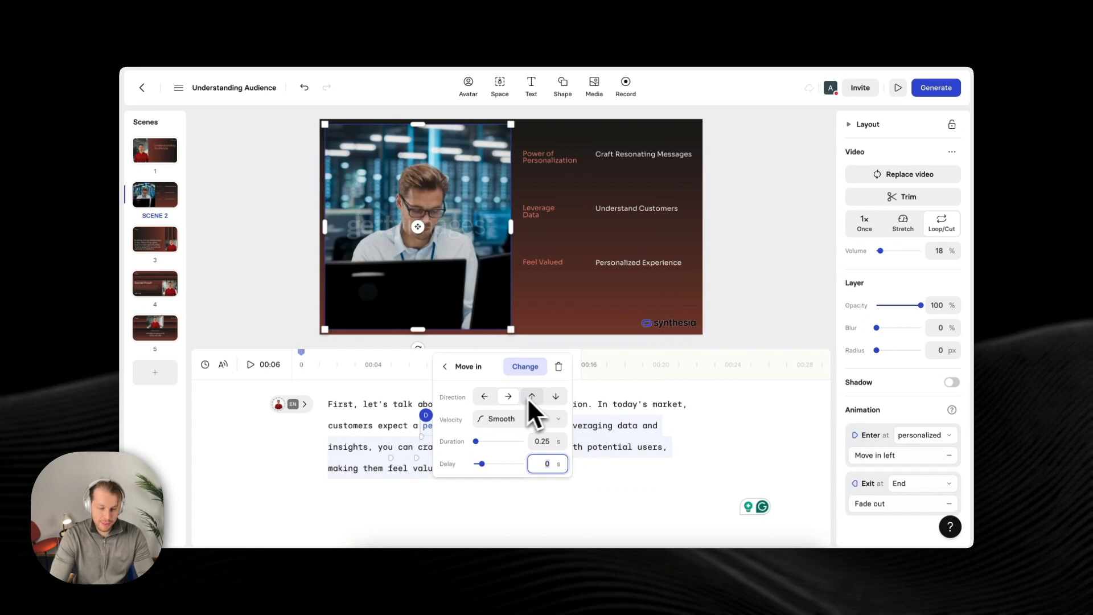
Step: Set the duration of the video's Move in entrance to 1 second and play scene 2 to check the animation
left_click(548, 441)
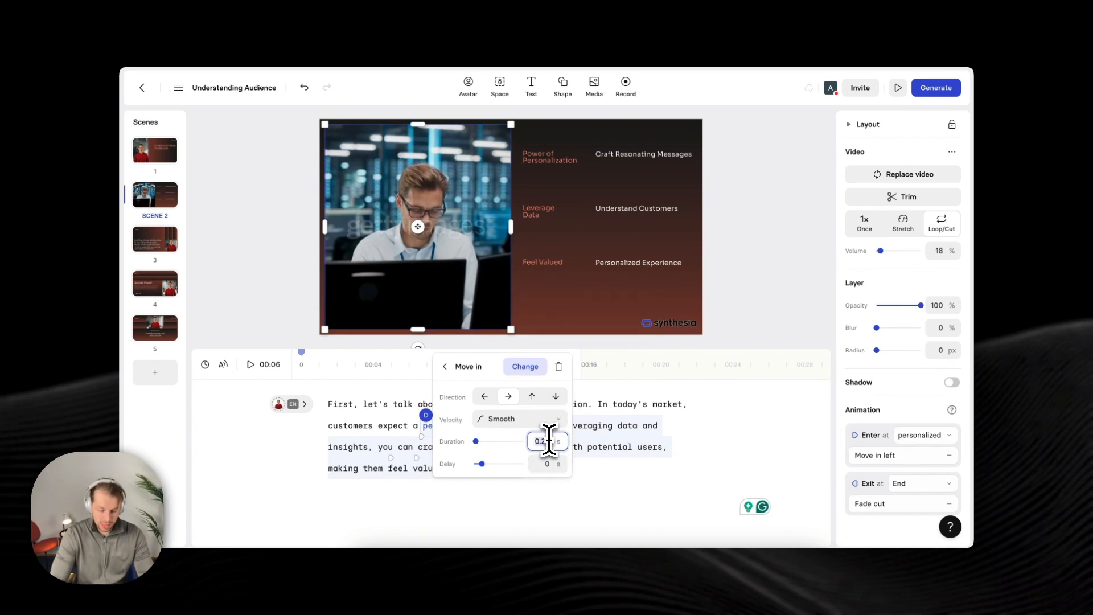
type("1")
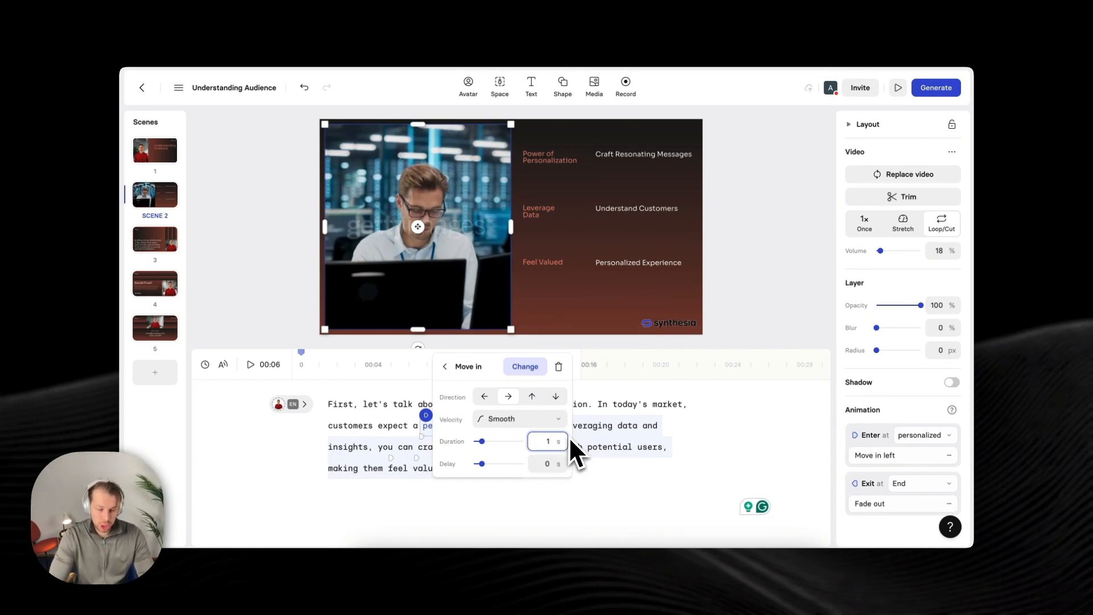
left_click(557, 464)
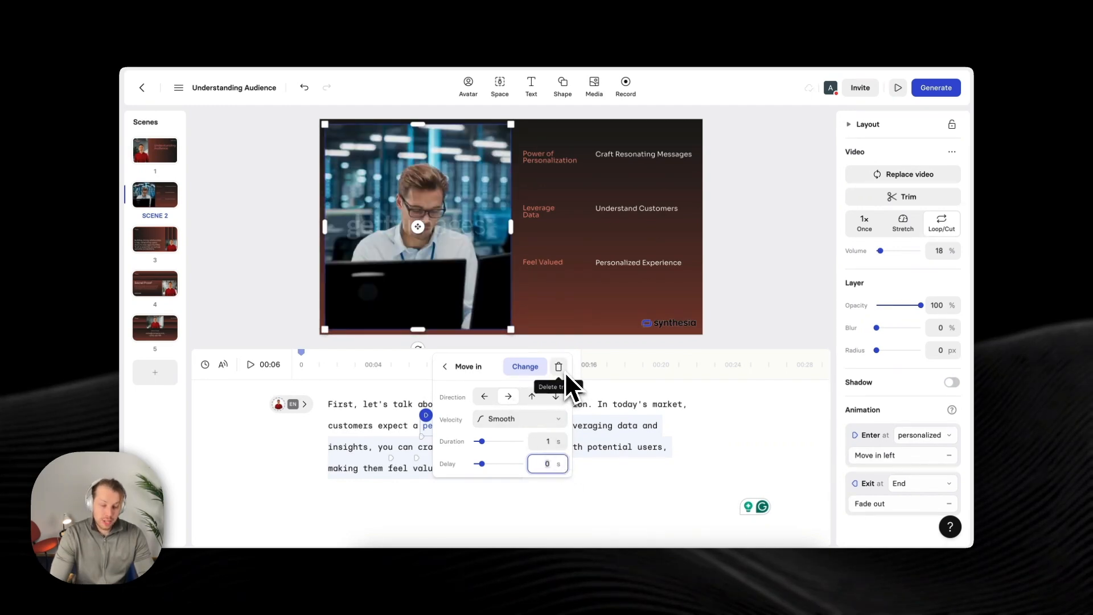
left_click(251, 364)
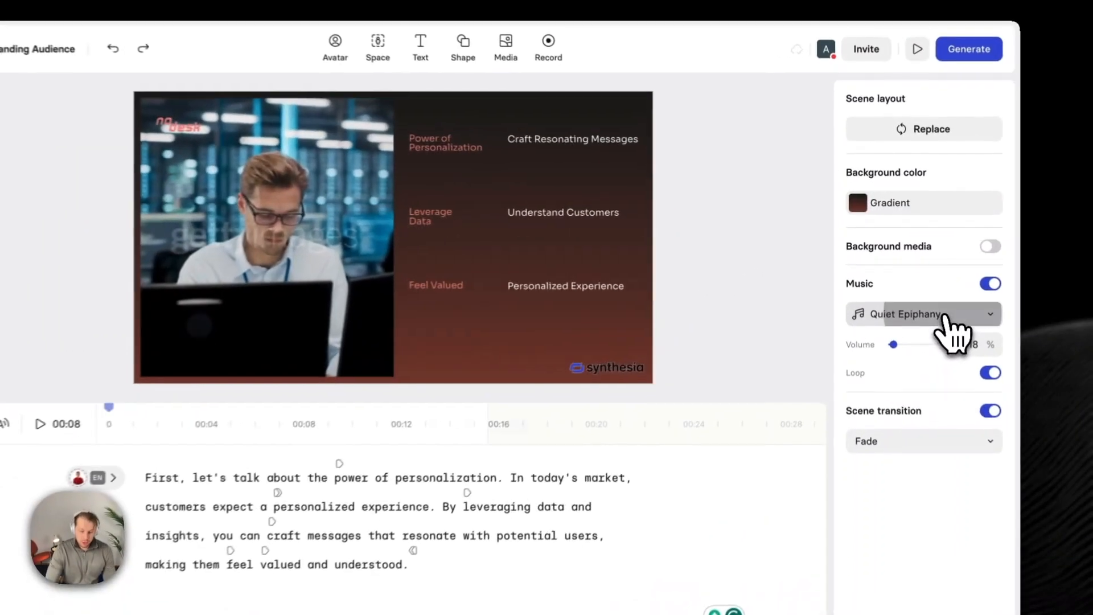
Step: Replace scene 2's background music with Summerfield from Soundstripe and set the music volume to 9%
left_click(918, 285)
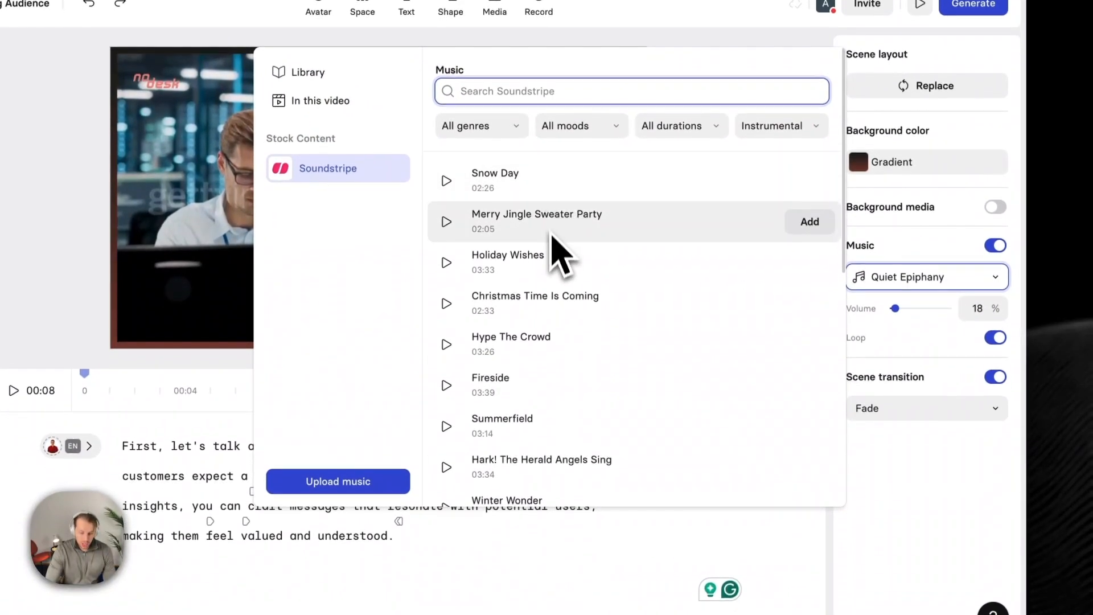
scroll(520, 239, "down", 1)
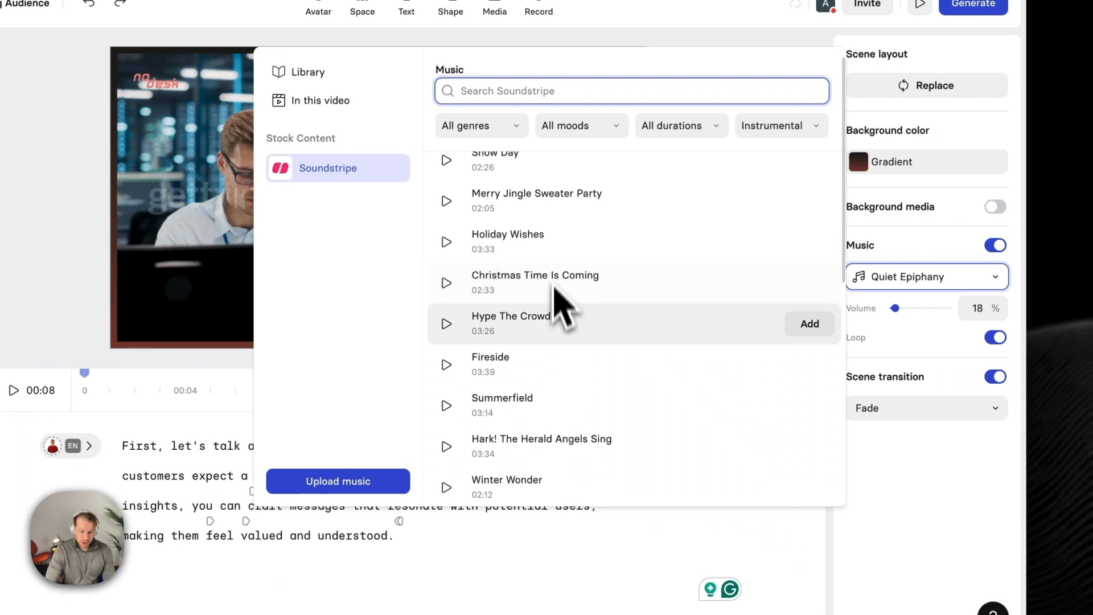
left_click(809, 405)
left_click_drag(893, 308, 895, 310)
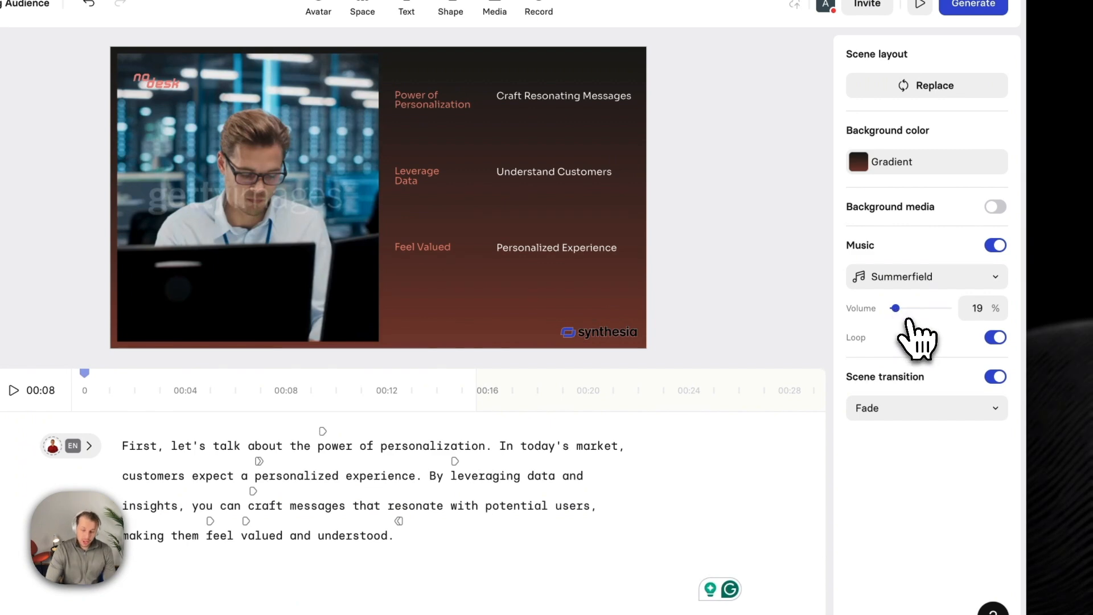
left_click(996, 316)
left_click(995, 316)
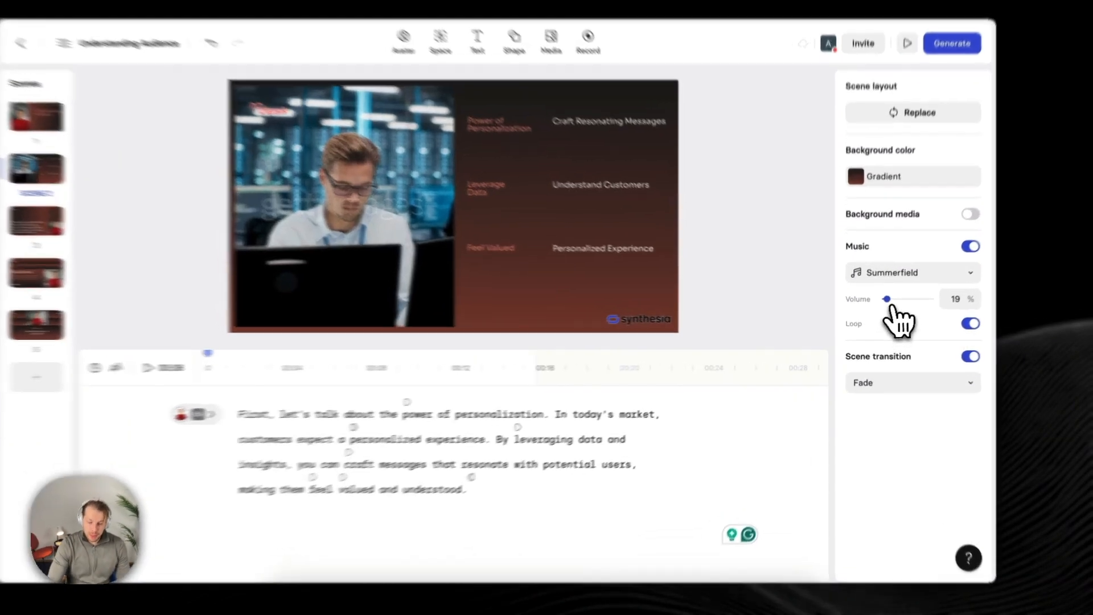
left_click_drag(880, 305, 879, 307)
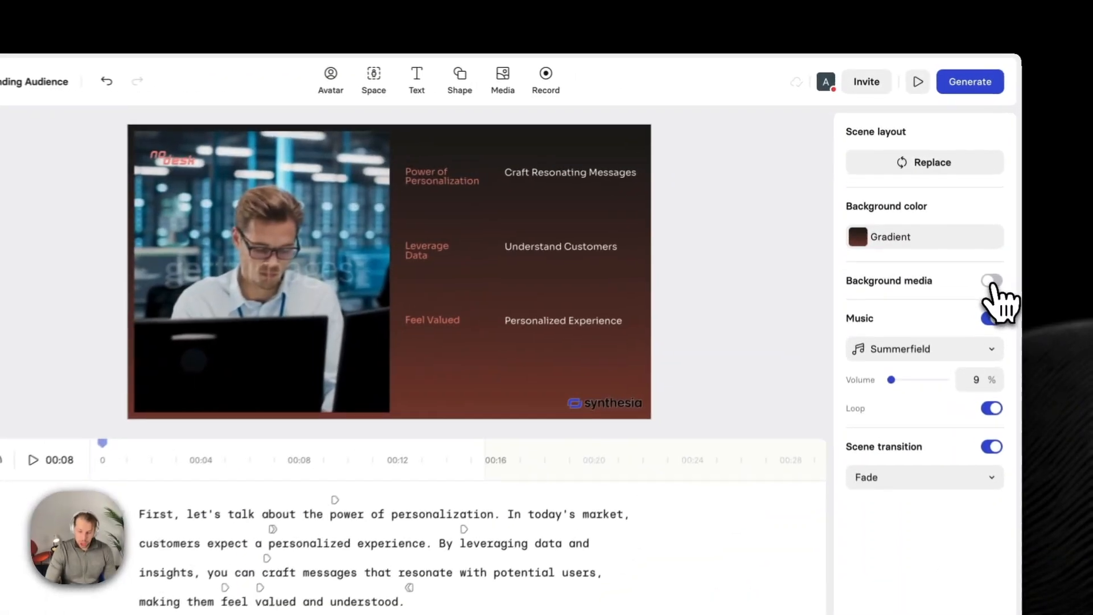
Step: Try the Pexels image of a lounge with tall windows as scene 2's background media, and undo it
left_click(991, 283)
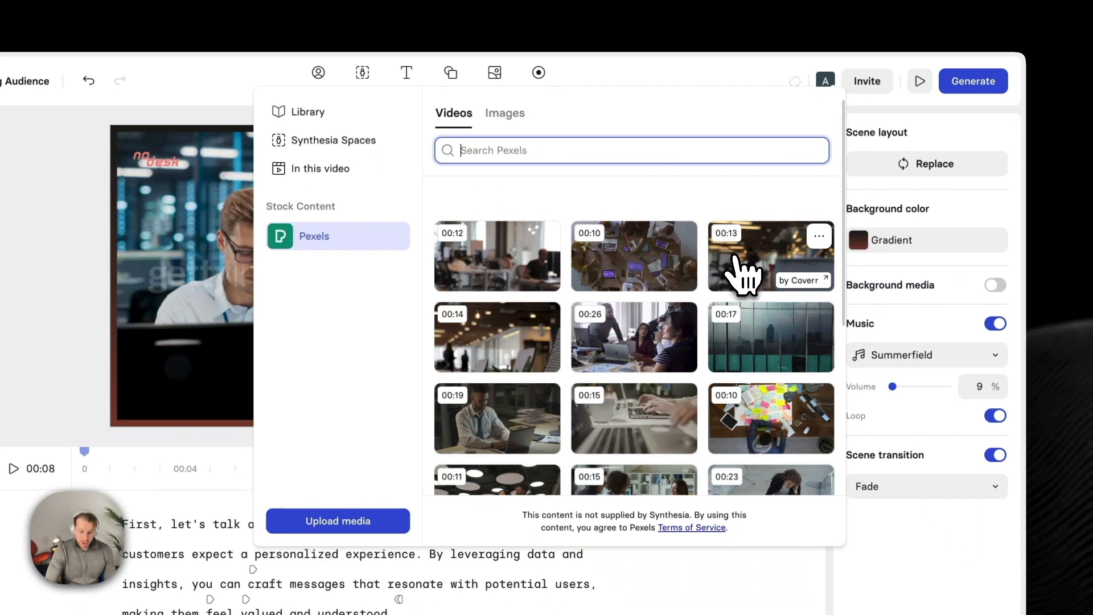
left_click(505, 114)
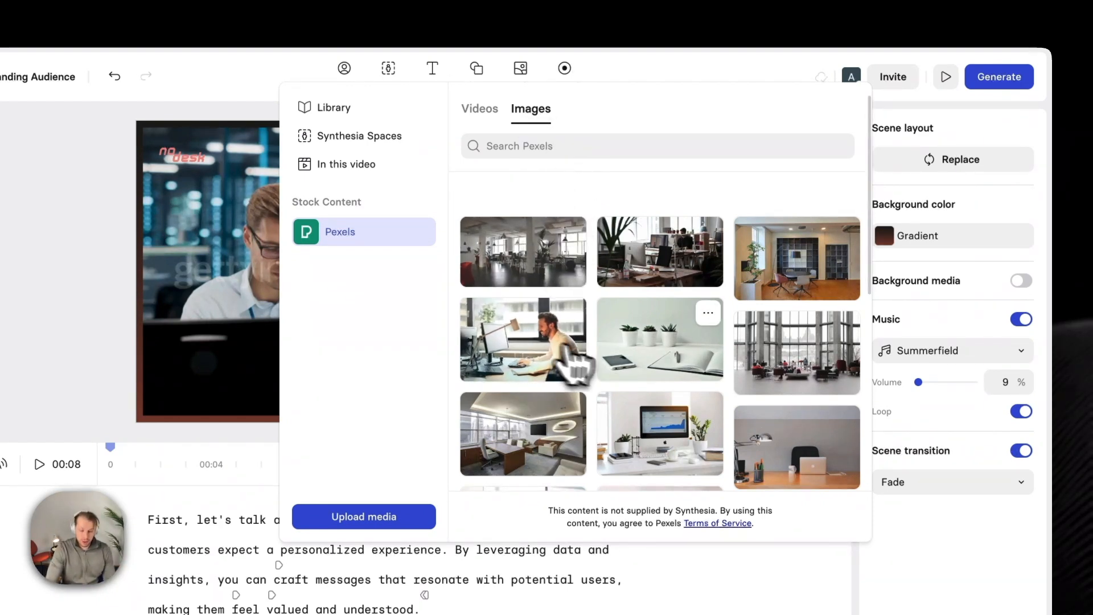
left_click(805, 380)
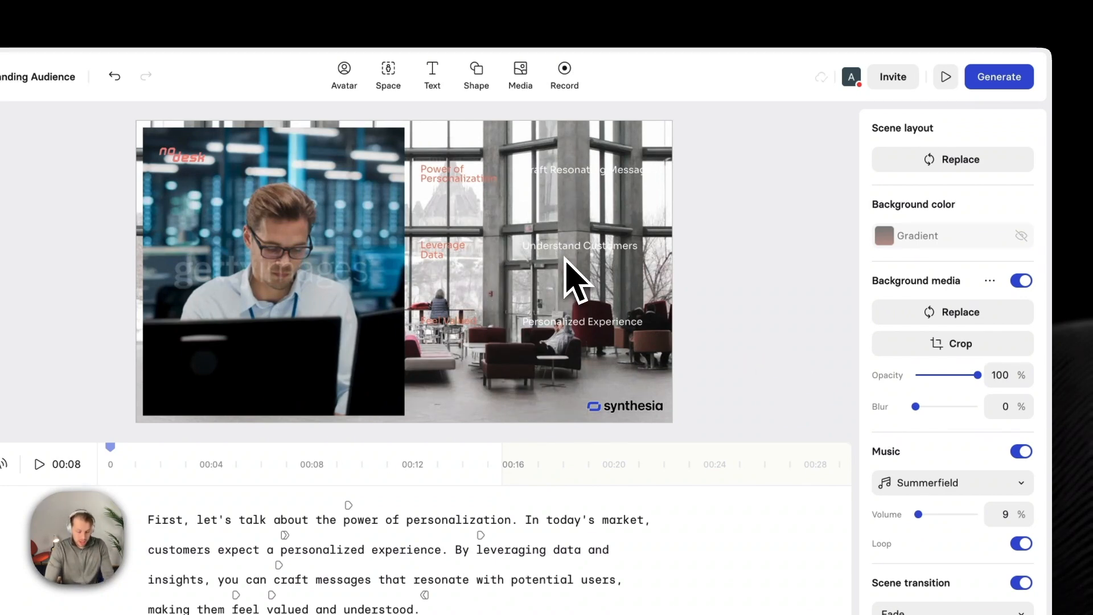
key("super+z")
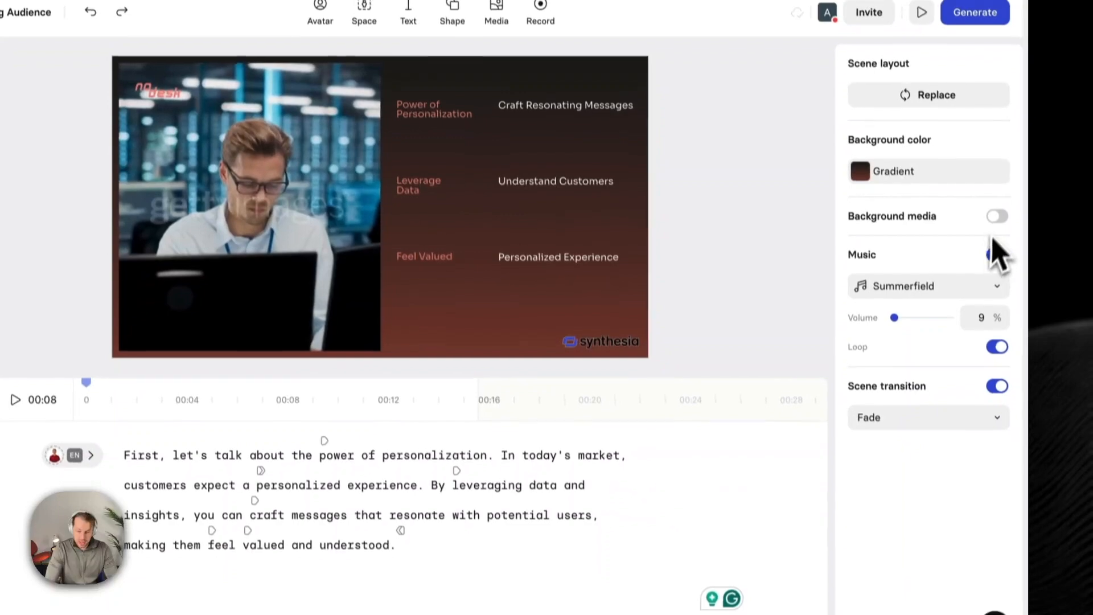
Step: Try the Pexels image of a blue skyscraper seen from below as scene 2's background media
left_click(996, 215)
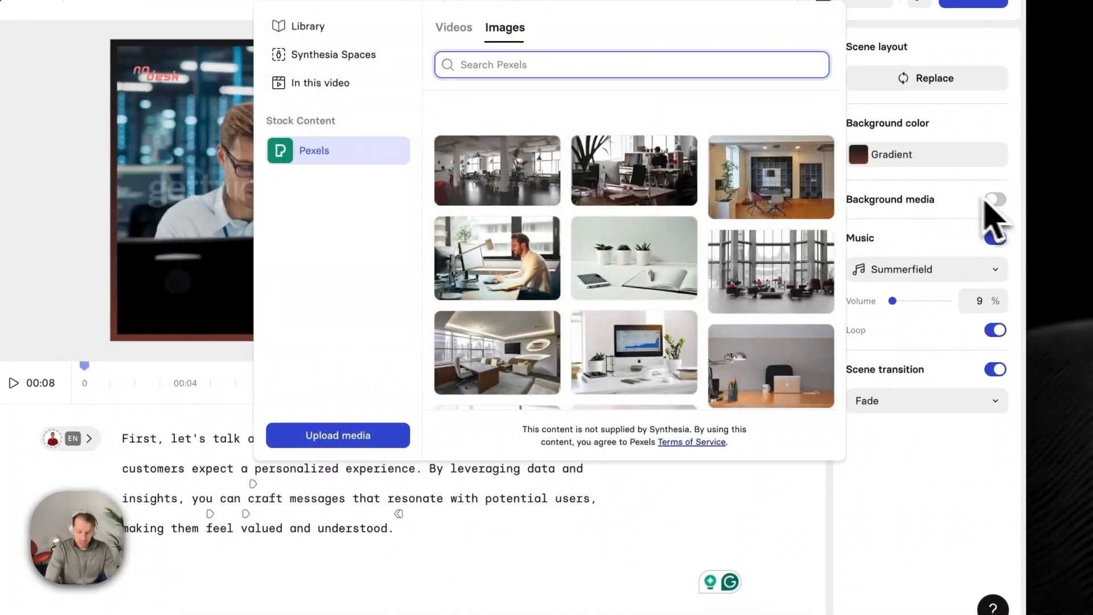
scroll(797, 251, "down", 2)
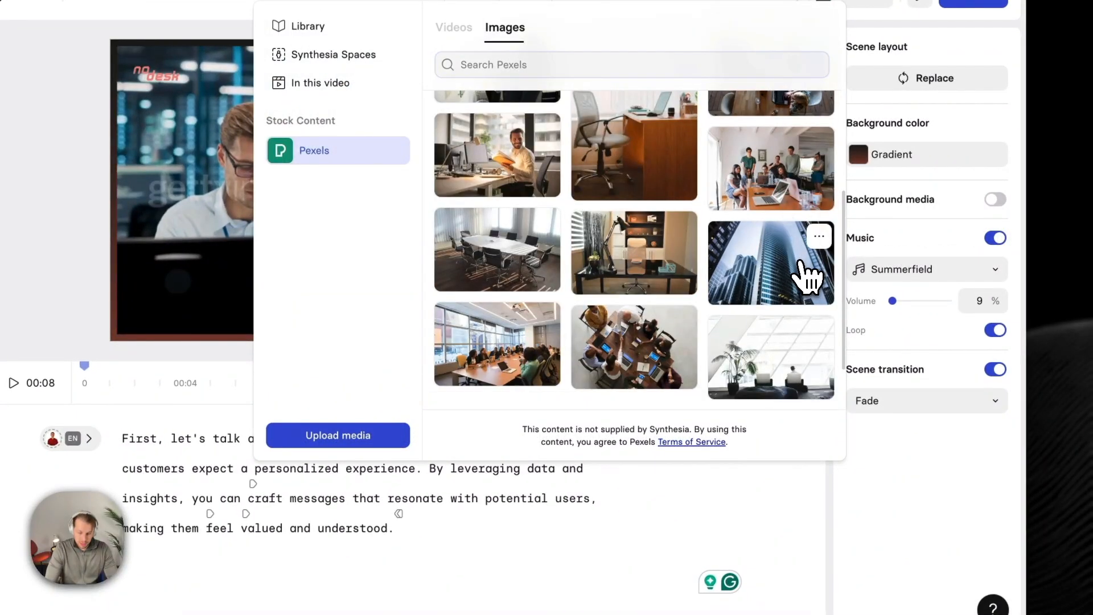
left_click(806, 275)
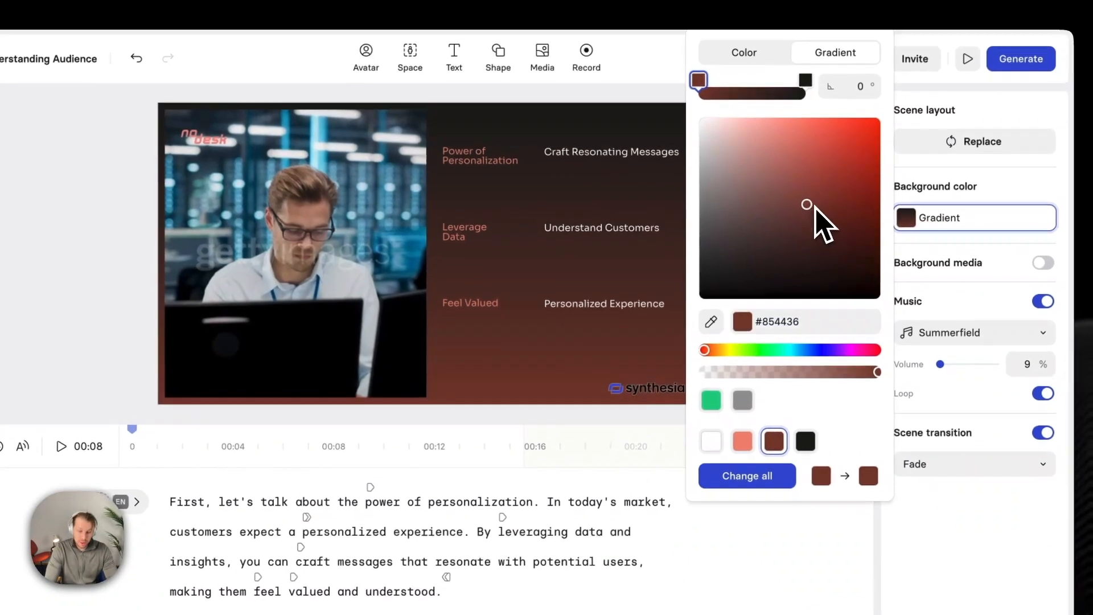
Step: Try bright red #D64222 and bright blue #222ED6 as the background gradient's first color, and reset it to the brown swatch #854436
left_click_drag(843, 219, 852, 153)
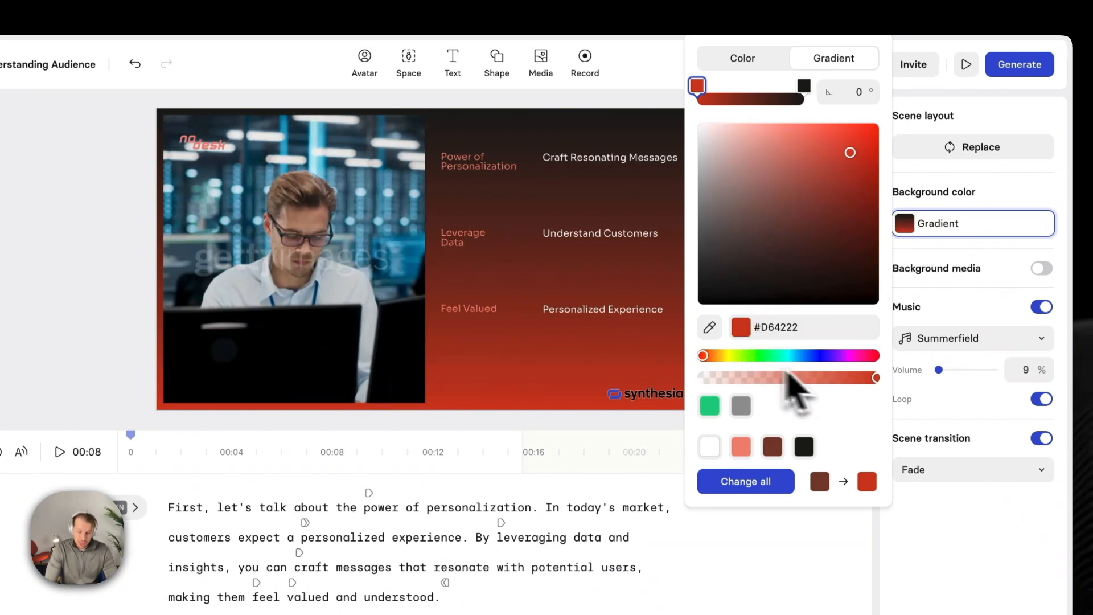
left_click_drag(803, 355, 818, 362)
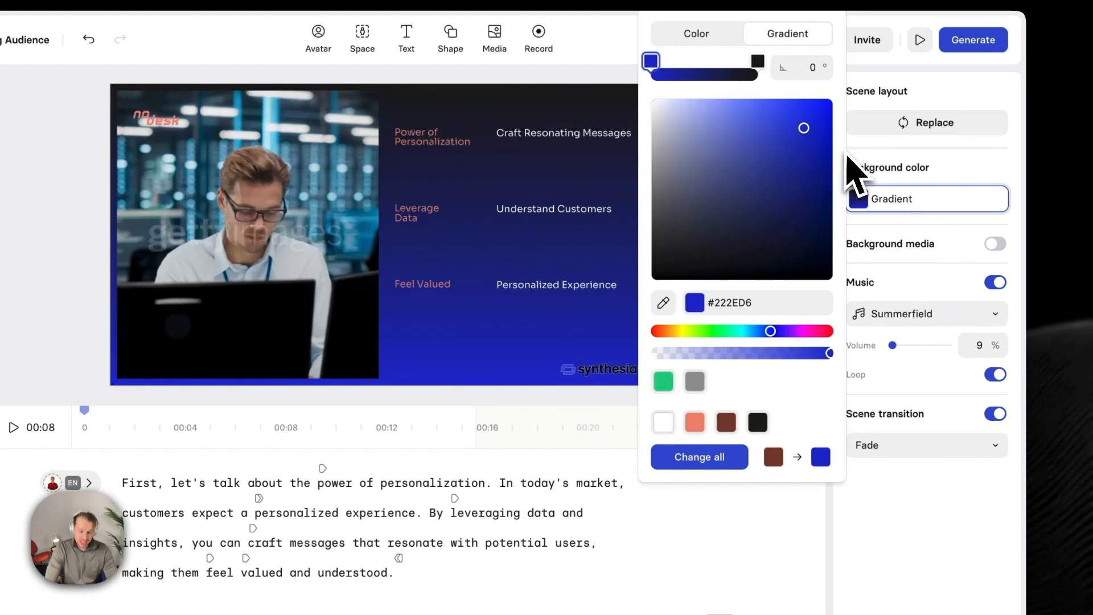
left_click(726, 406)
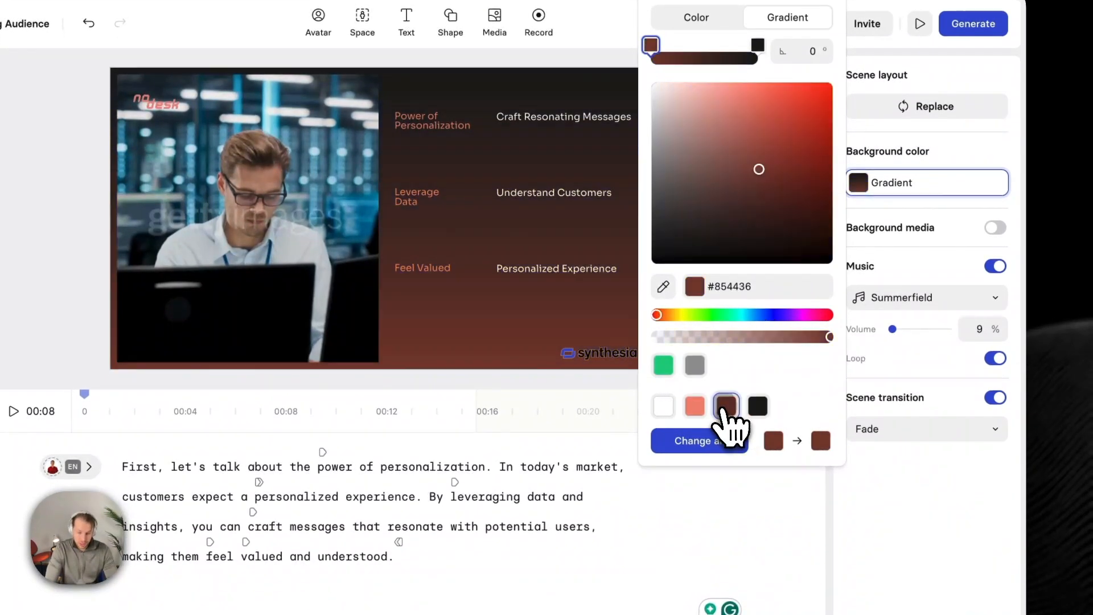
Step: Change the first color of scene 2's background gradient to dark blue #080C48
left_click(763, 315)
left_click_drag(766, 318, 771, 316)
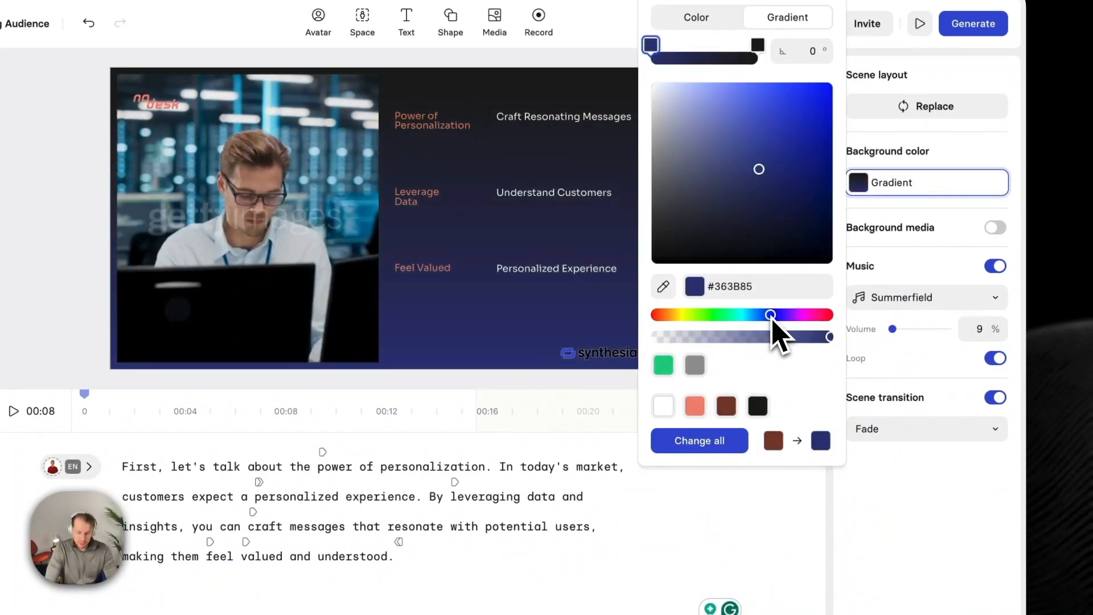
left_click(813, 212)
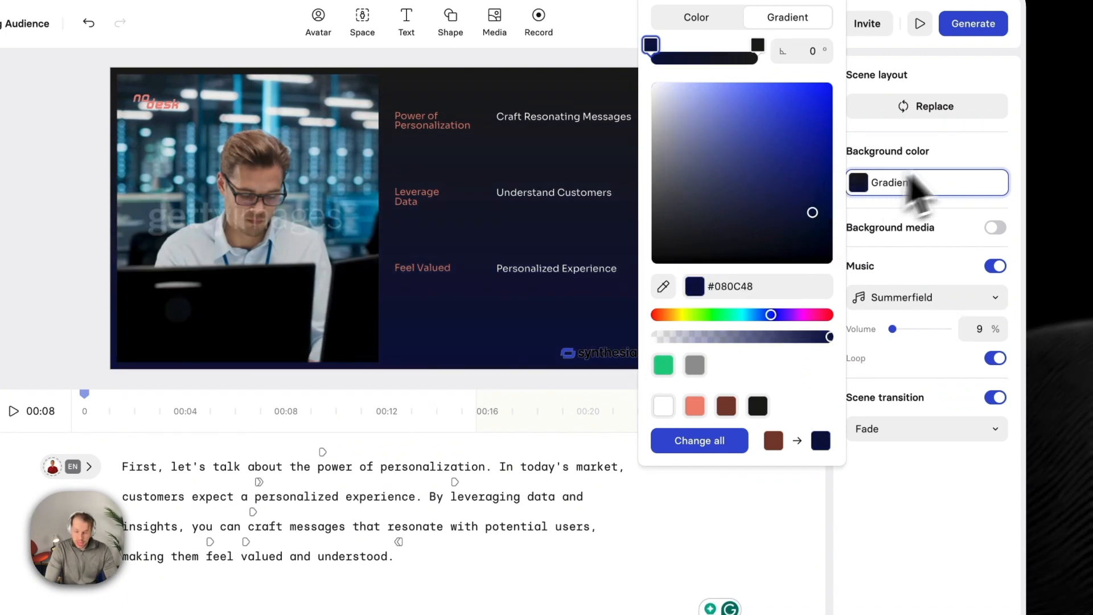
left_click(974, 151)
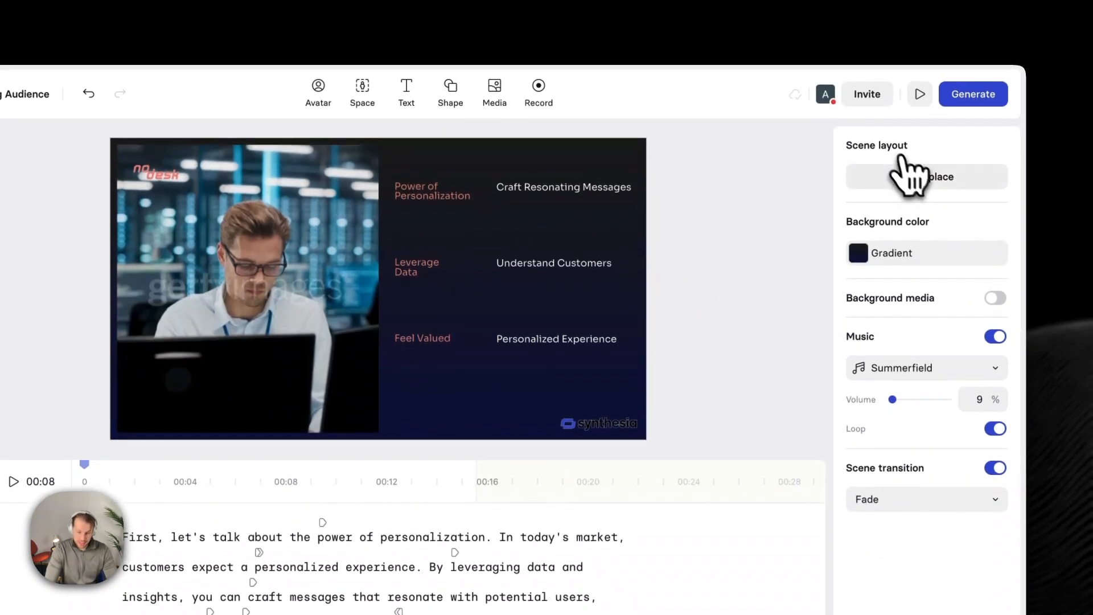
Step: Replace scene 2's layout with the customer review scene from the Bright Sales Outreach template
left_click(928, 111)
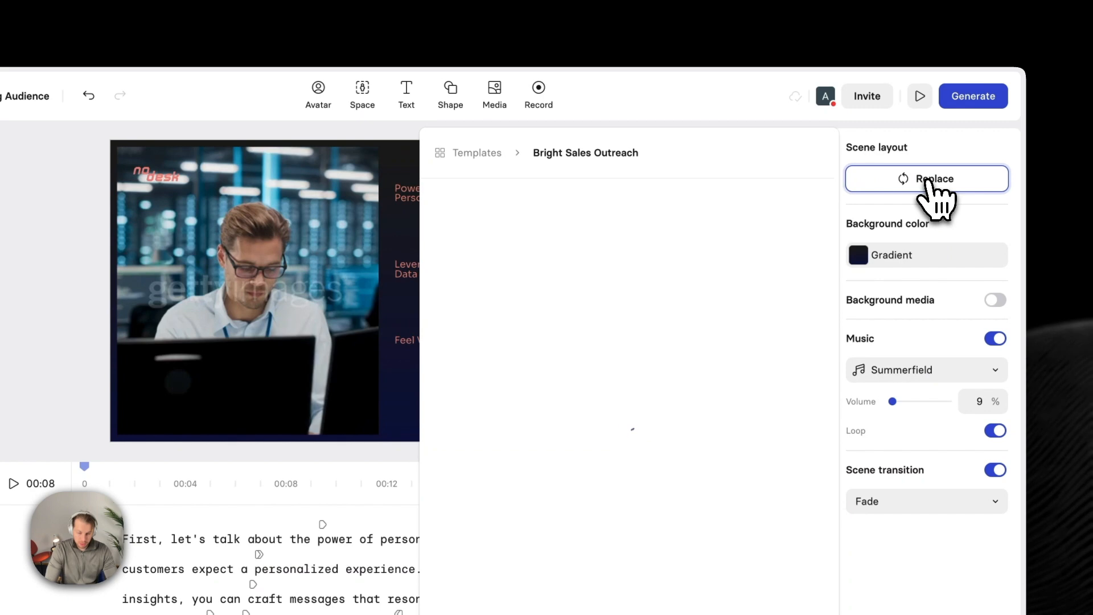
scroll(511, 415, "down", 1)
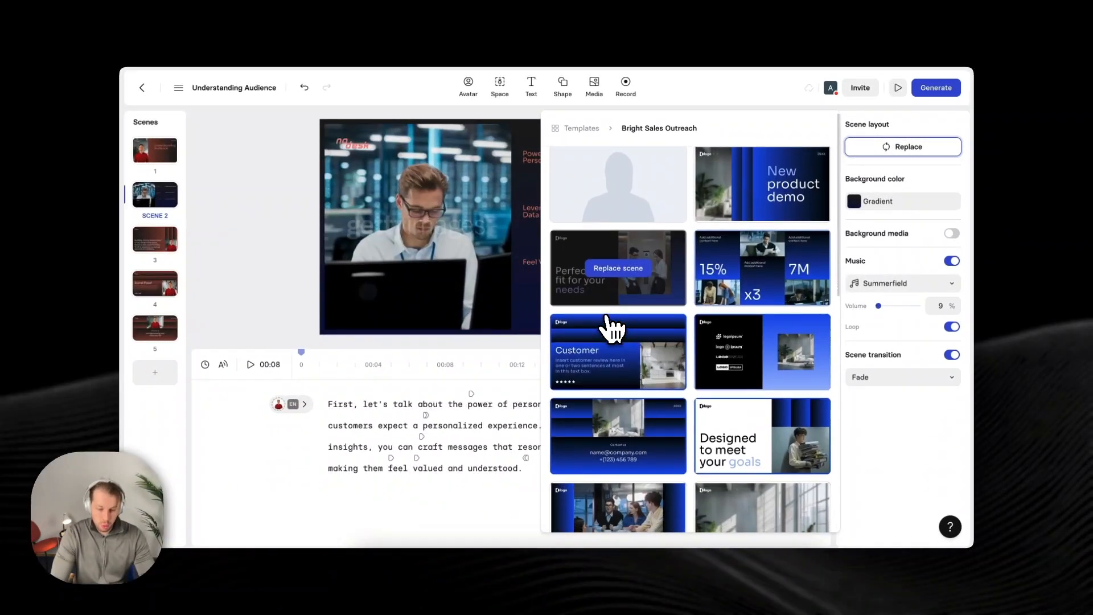
scroll(606, 318, "down", 1)
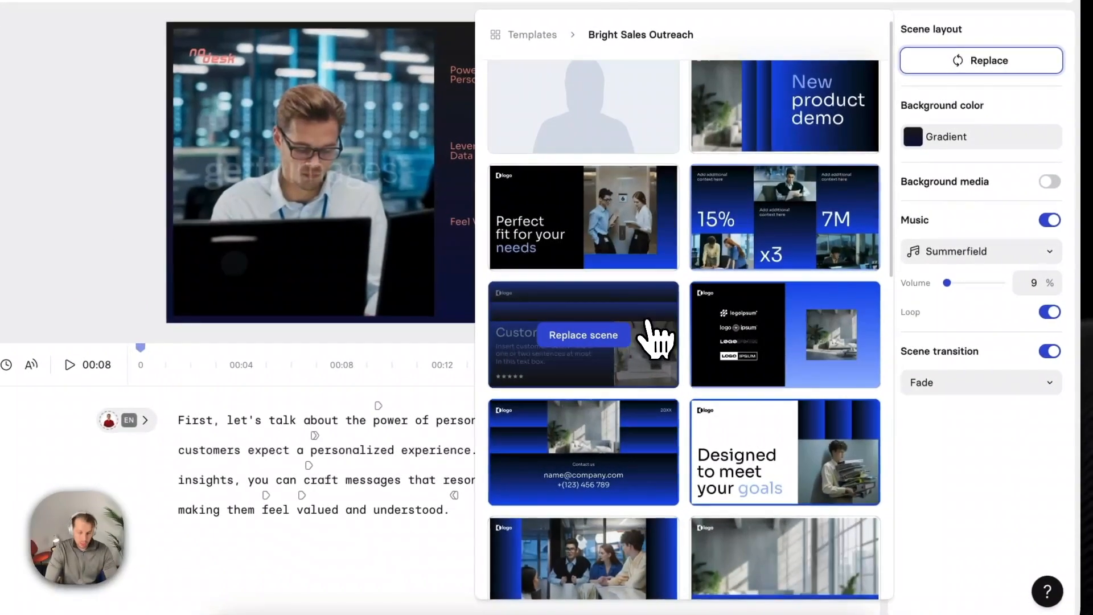
left_click(648, 322)
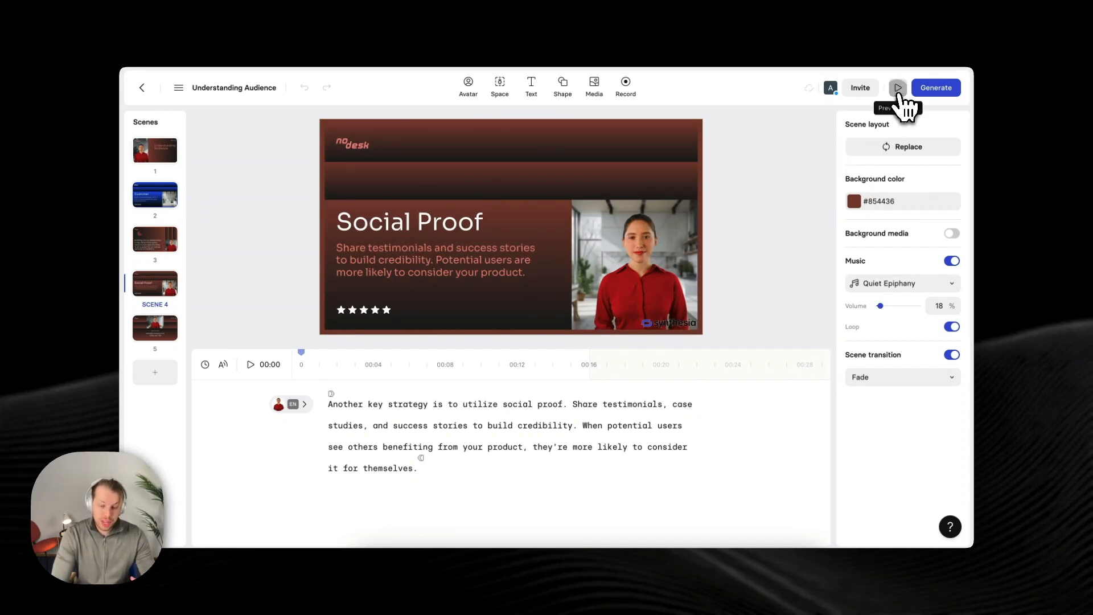
Step: Watch the draft preview of the video, skipping ahead through its scenes, and examine the options for inviting others to the video
left_click(898, 91)
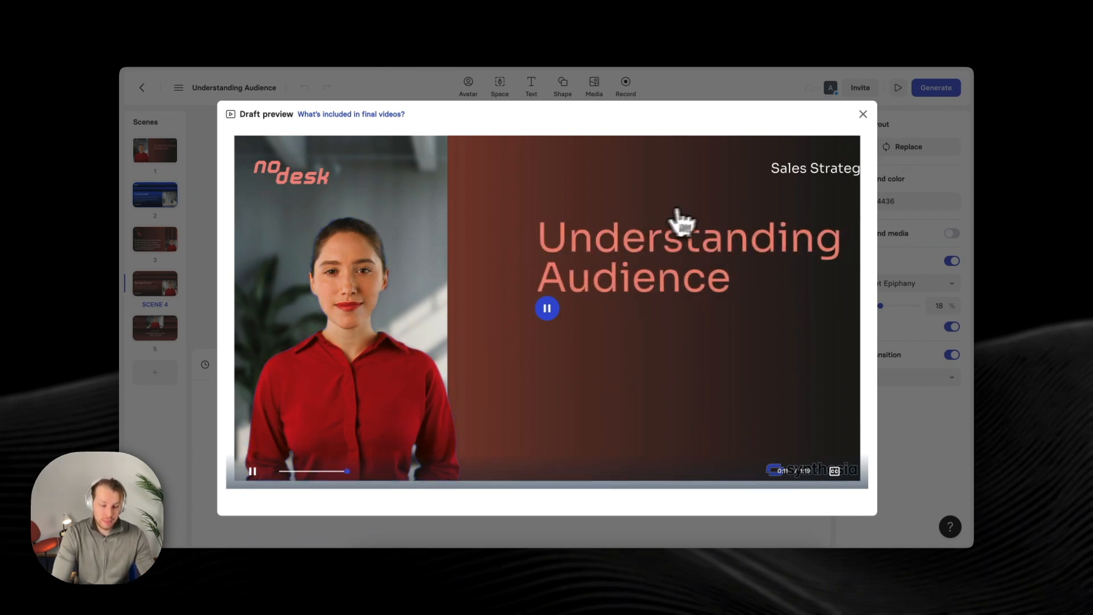
left_click(301, 470)
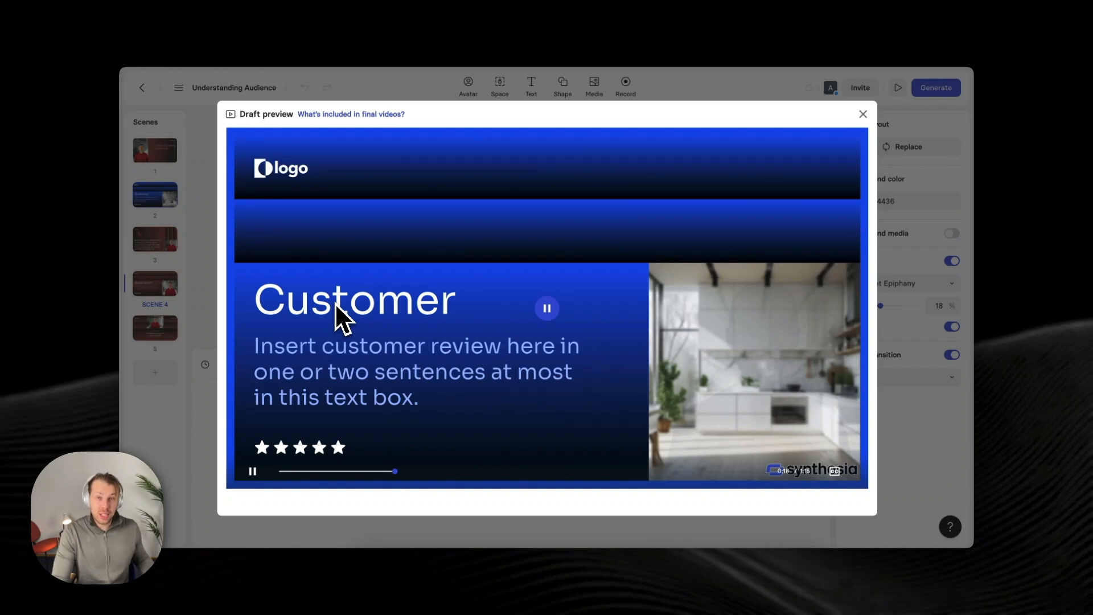
left_click_drag(435, 473, 701, 471)
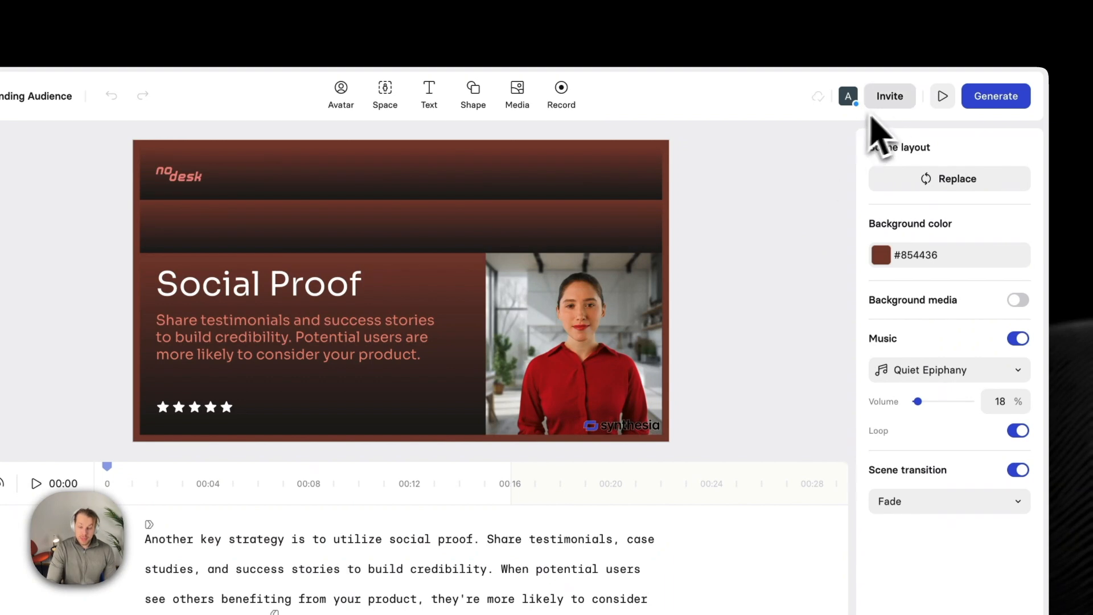
left_click(900, 97)
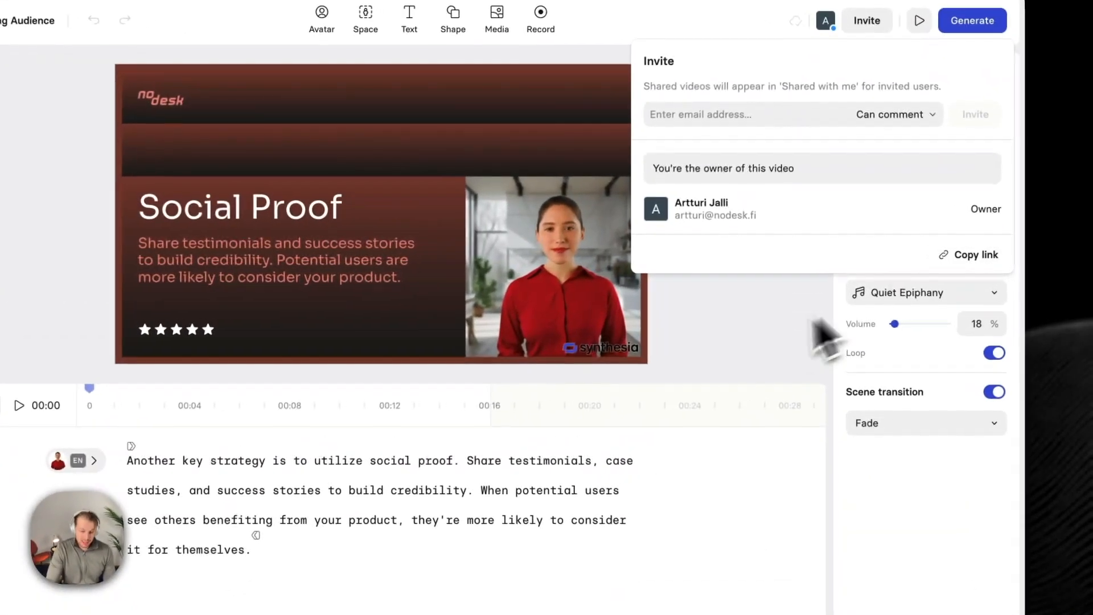
left_click(758, 345)
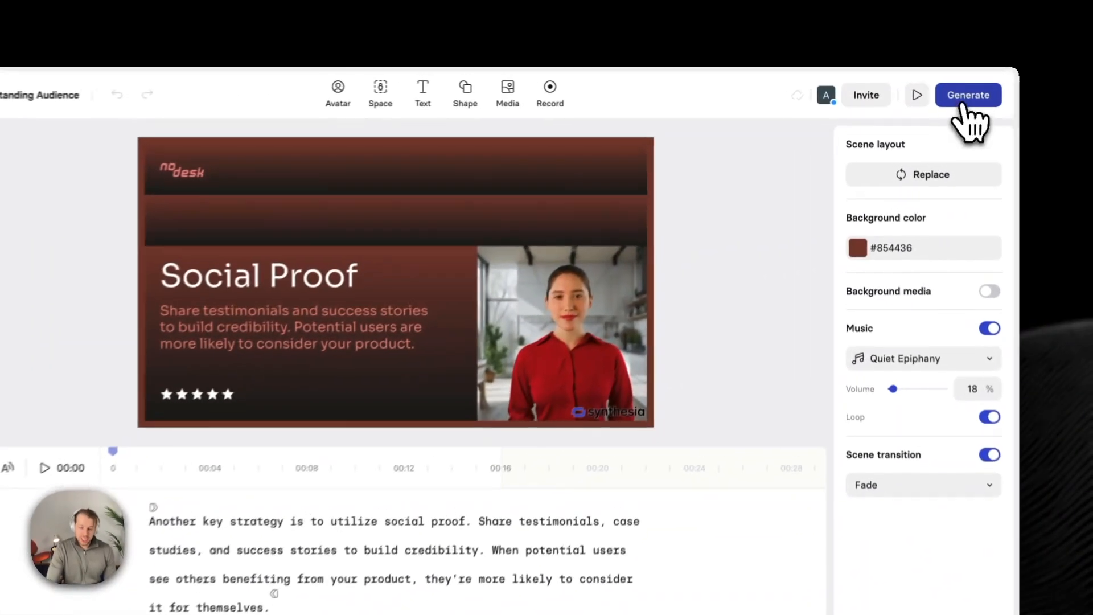
Step: Generate the final "Understanding Audience" video with its existing title, description and chapters
left_click(967, 98)
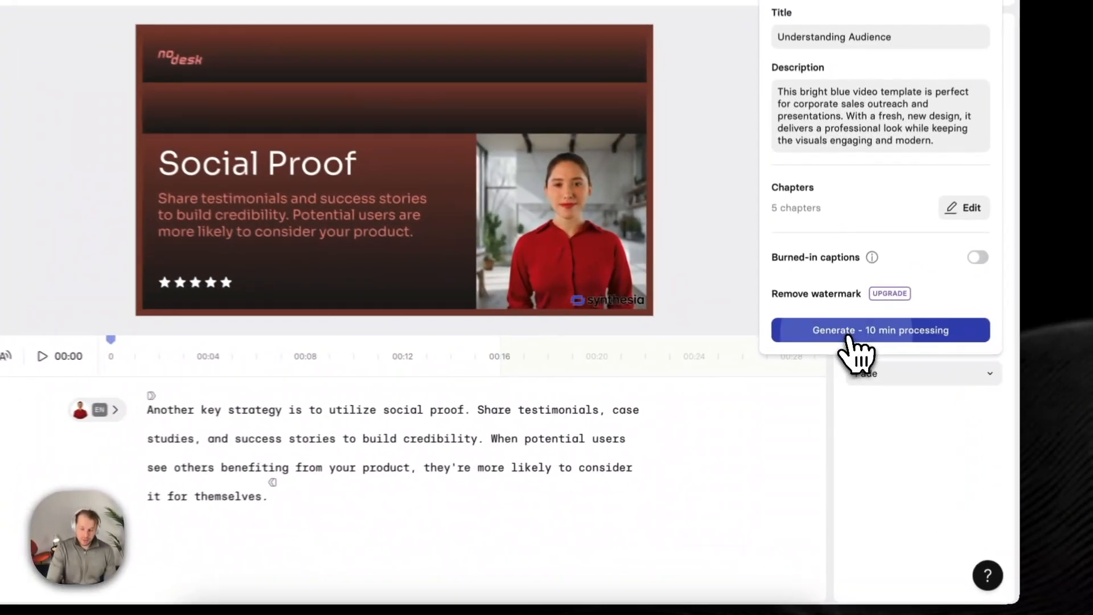
left_click(862, 348)
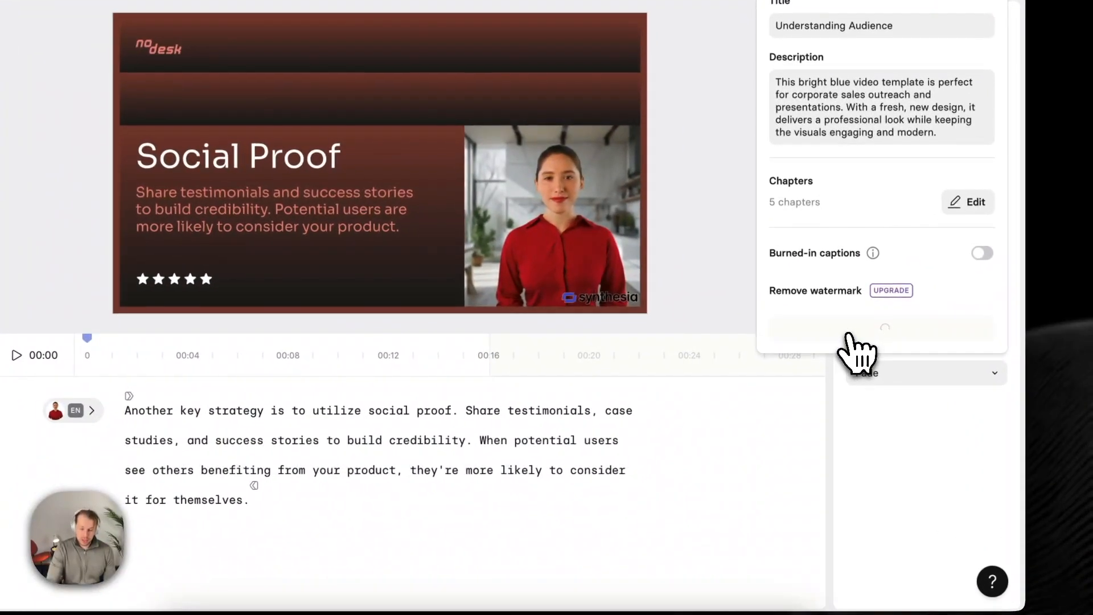